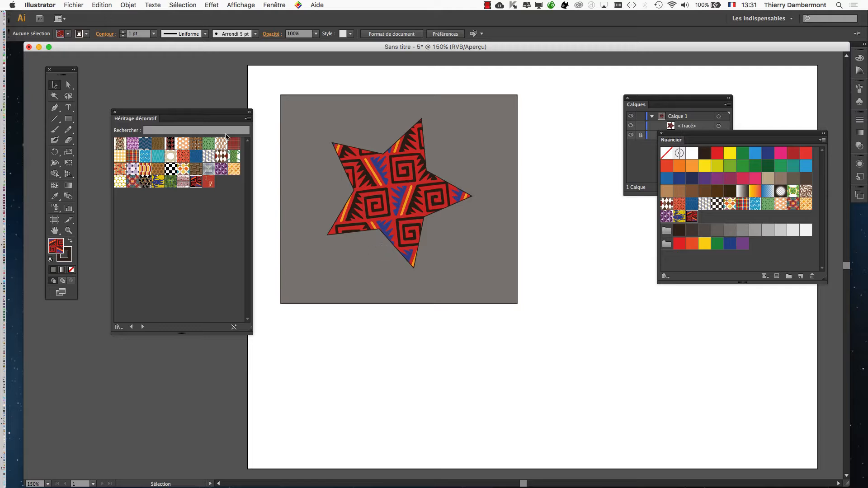
- Rearrange the Héritage décoratif pattern library and the Nuancier panel so that the star artwork is uncovered
drag(219, 116, 223, 174)
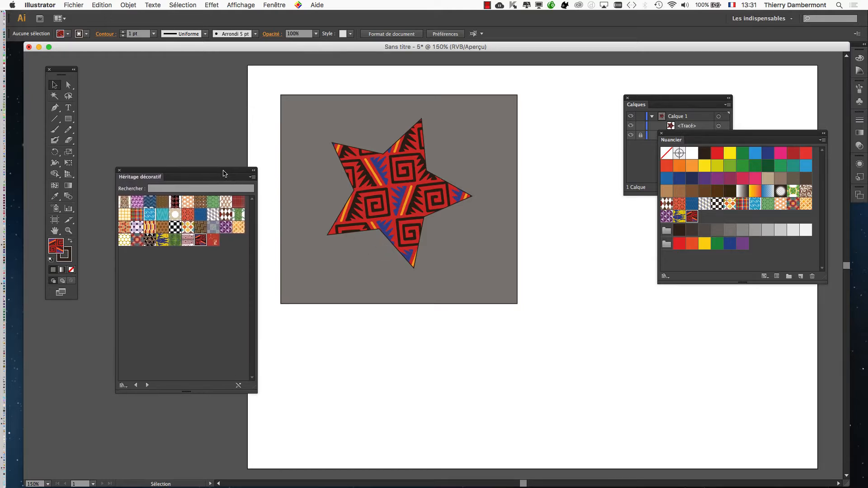
drag(370, 220, 314, 224)
drag(502, 170, 446, 154)
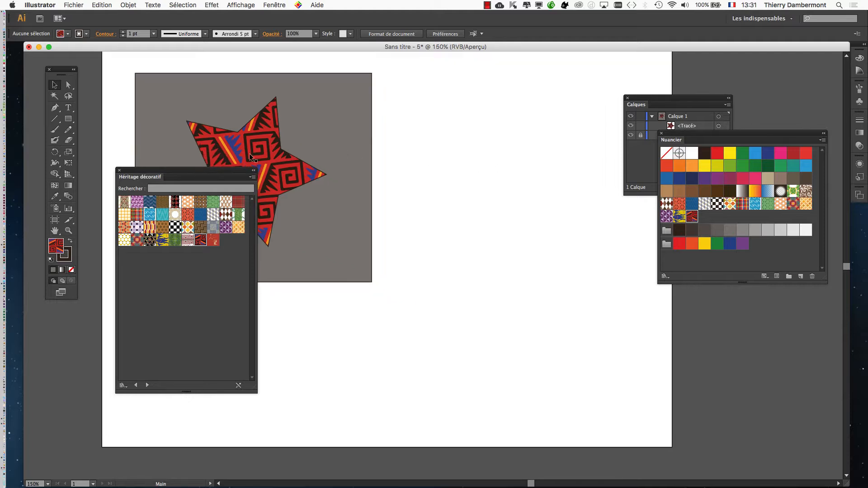
drag(228, 175, 370, 104)
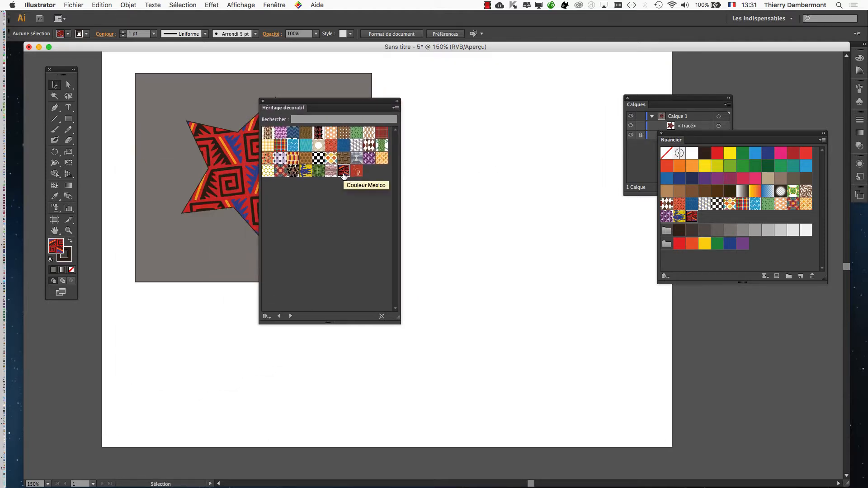
drag(701, 135, 489, 95)
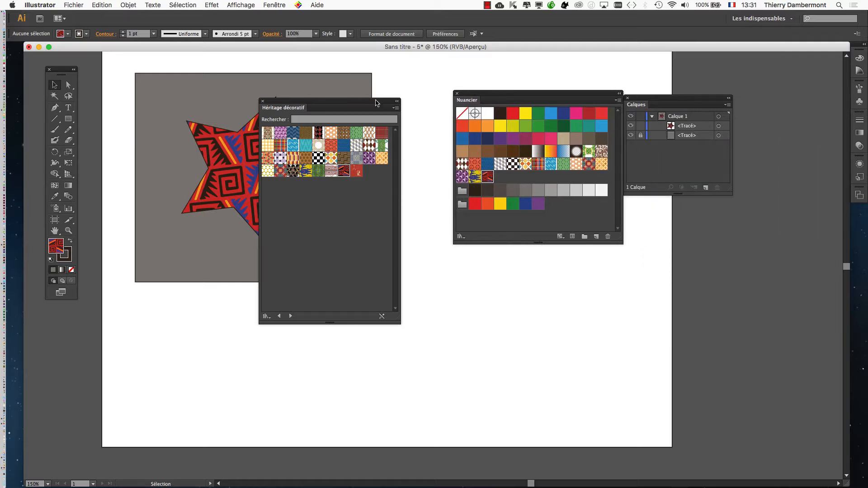
drag(375, 103, 232, 314)
- Place the Couleur Mexico pattern swatch as artwork on an empty area of the artboard and deselect it
drag(498, 94, 402, 64)
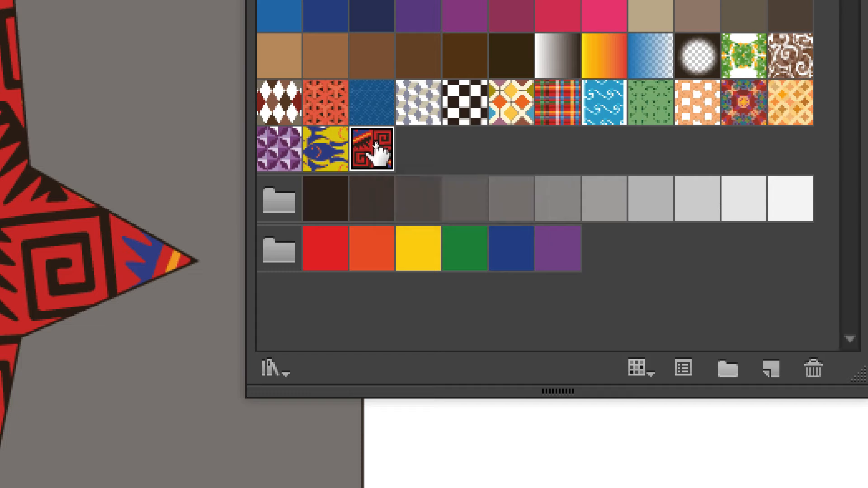
drag(375, 145, 496, 277)
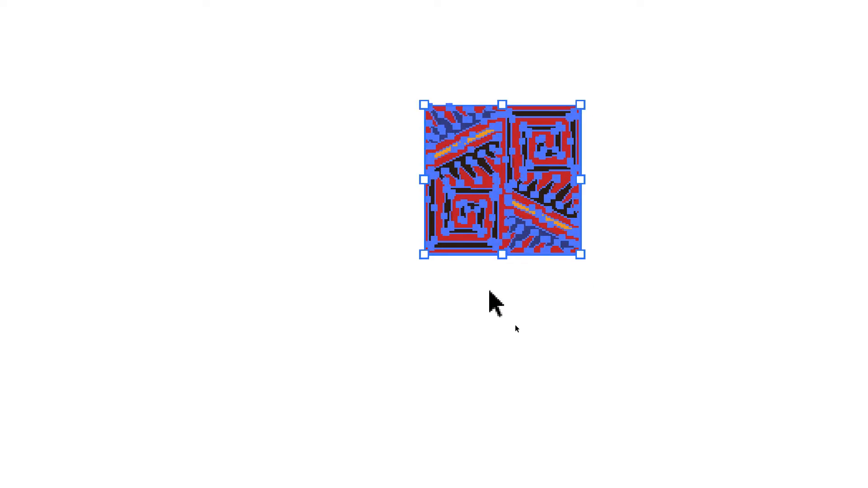
click(494, 322)
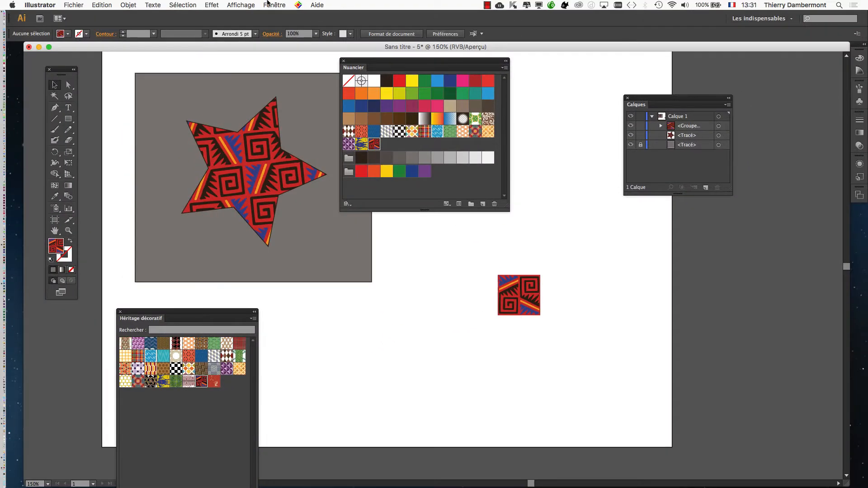
- Inspect the star and the placed pattern tile in outline mode, and return to the colour preview
click(241, 5)
click(249, 17)
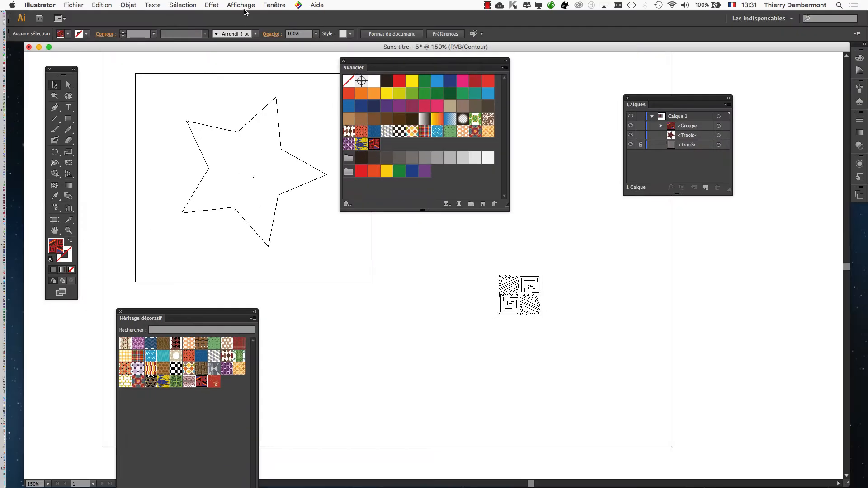
click(241, 5)
click(247, 16)
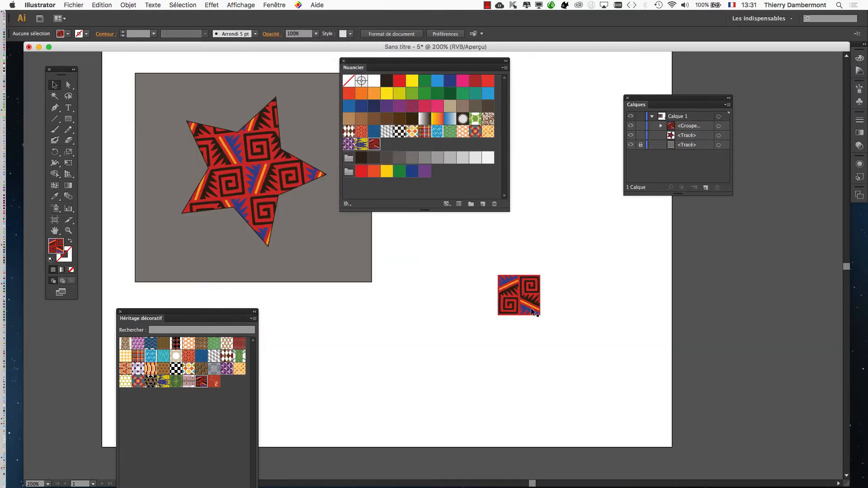
- Magnify the placed pattern tile to 800%, clear the Nuancier panel from around it, and select the tile's group
scroll(531, 309, up, 3)
drag(413, 274, 372, 340)
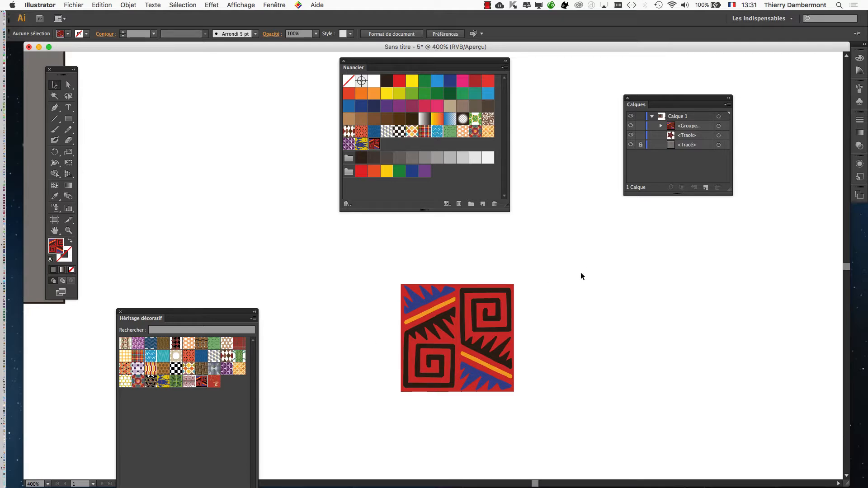
scroll(466, 332, up, 2)
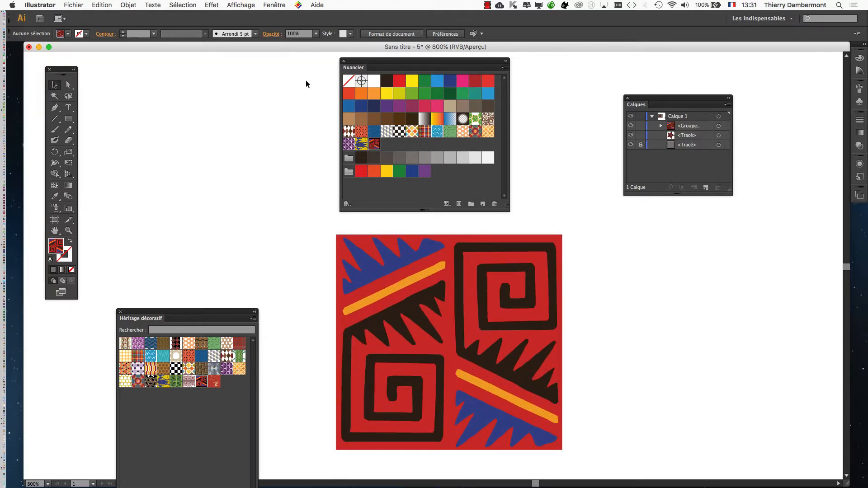
drag(382, 61, 299, 54)
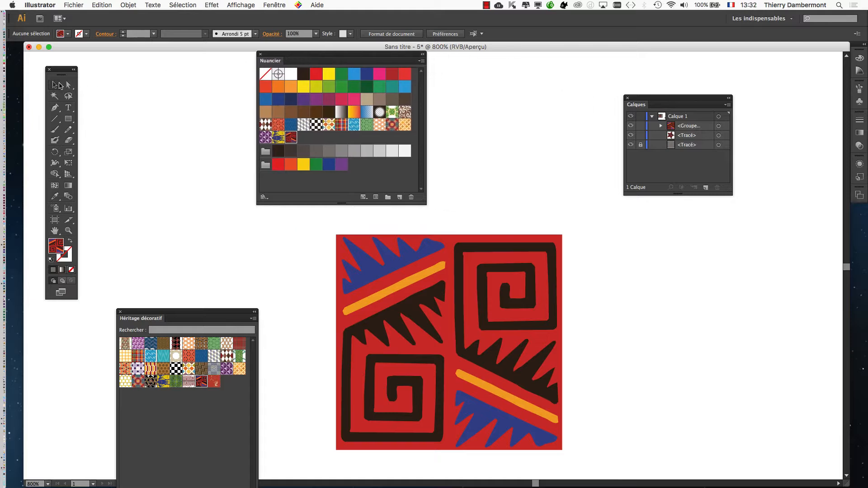
click(443, 284)
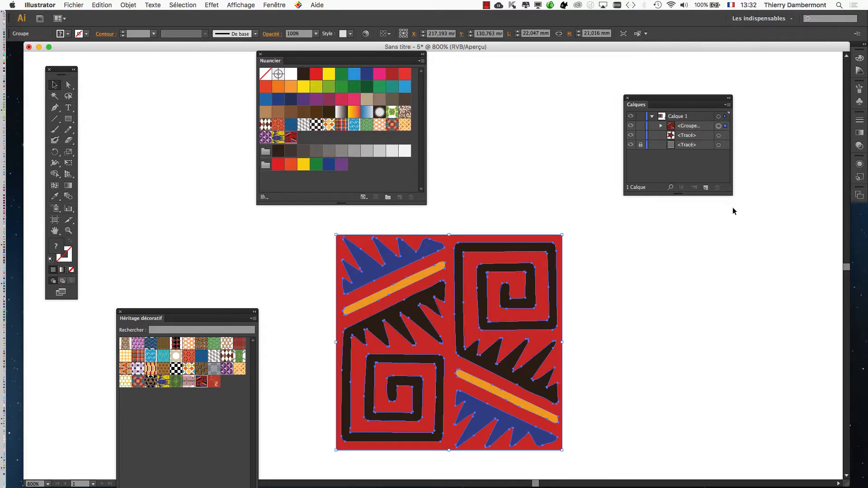
- Enlarge the Calques panel and place it beside the pattern tile
drag(729, 189, 847, 216)
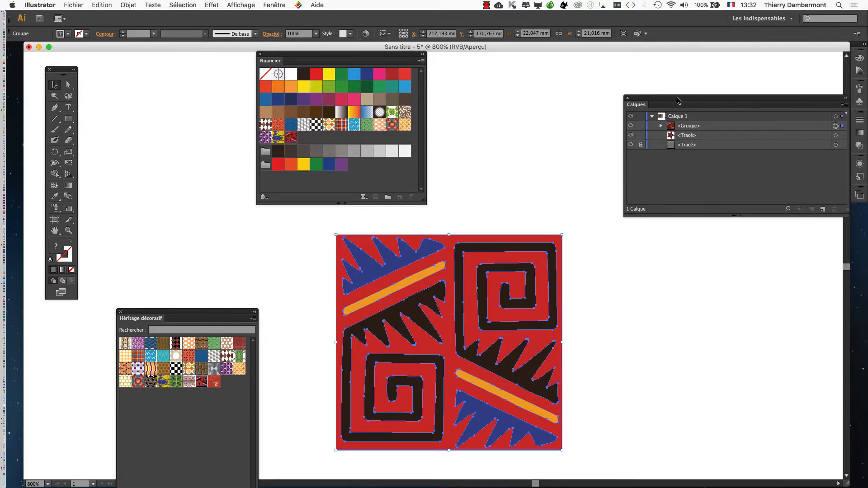
drag(678, 100, 639, 103)
drag(806, 215, 744, 228)
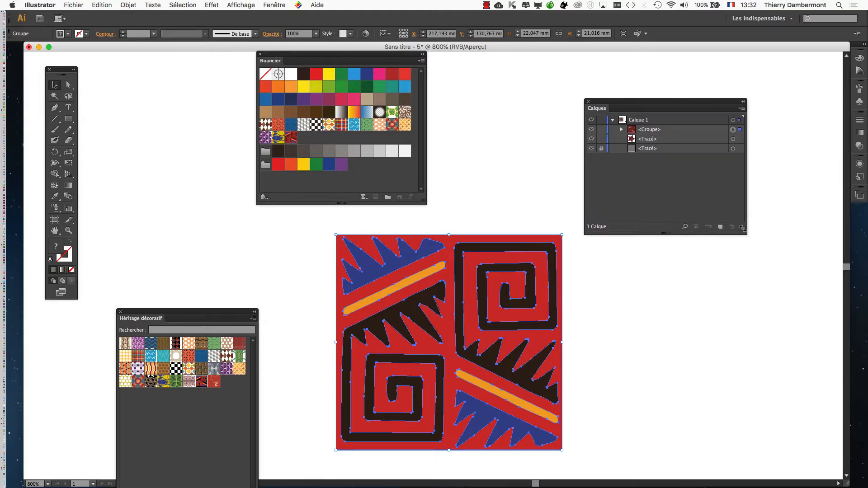
drag(686, 104, 701, 220)
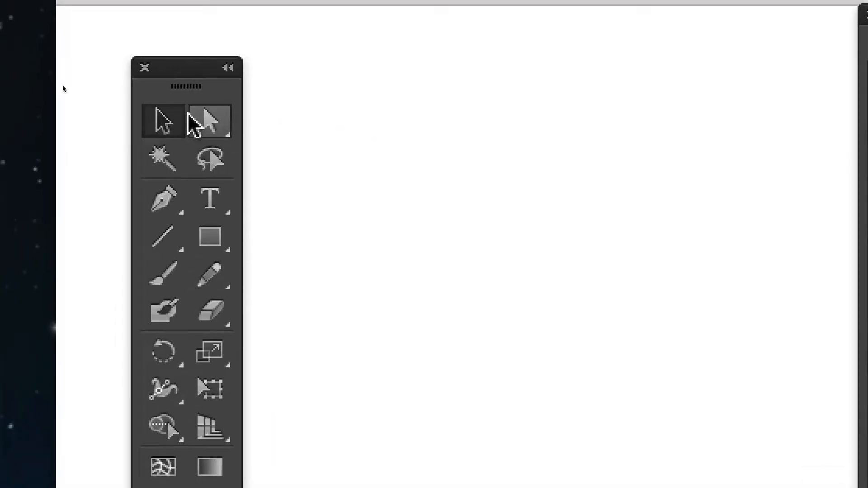
- Activate the Sélection directe progressive tool from its detached tool group and deselect the pattern tile
click(190, 119)
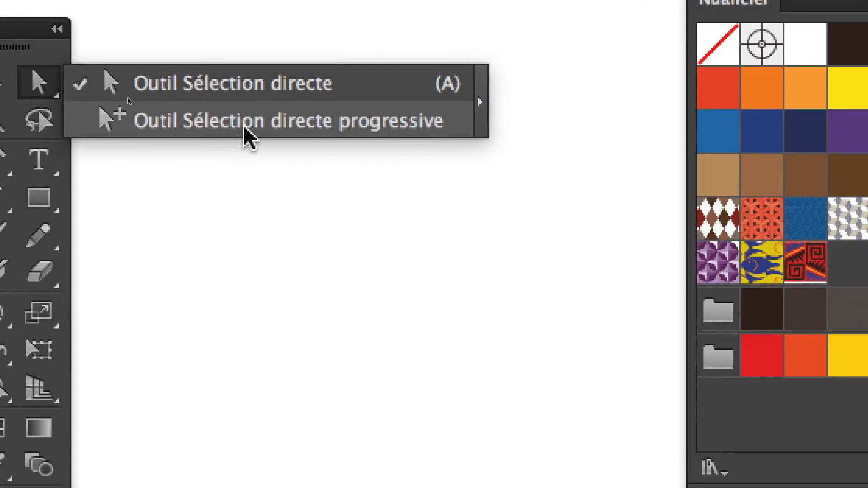
click(217, 127)
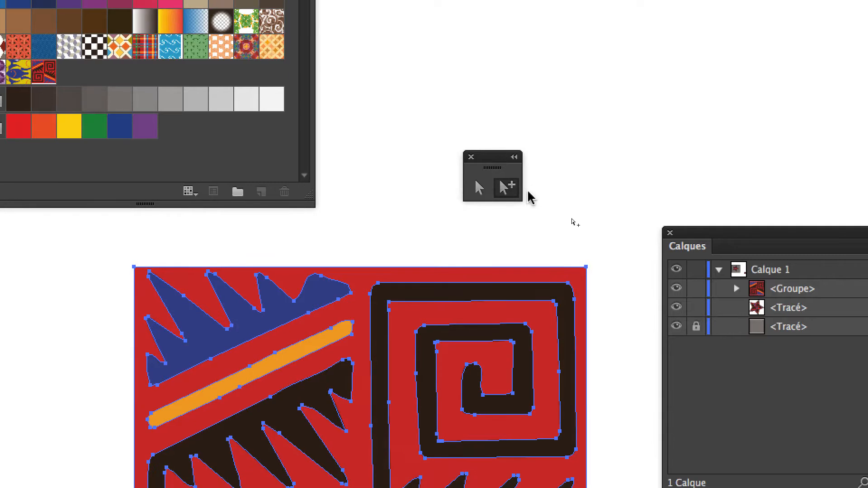
click(572, 220)
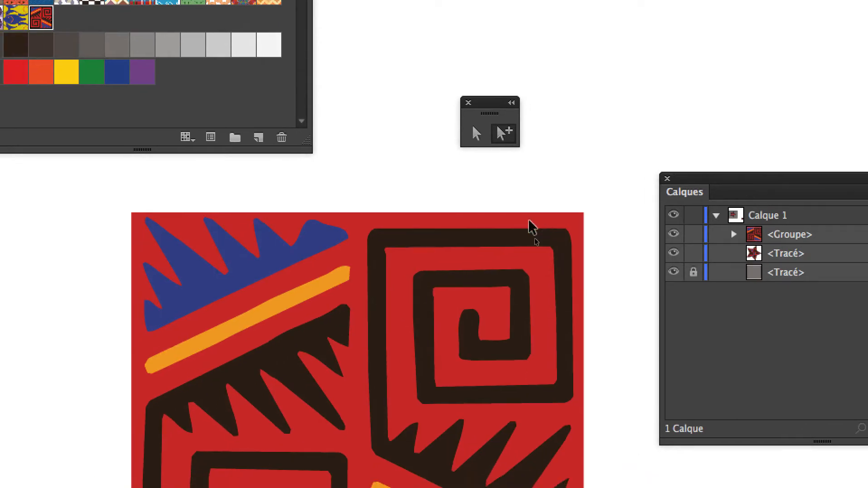
- Select the tile's component paths one by one: the red background, a black spiral, both orange bars and both blue jagged shapes
click(482, 249)
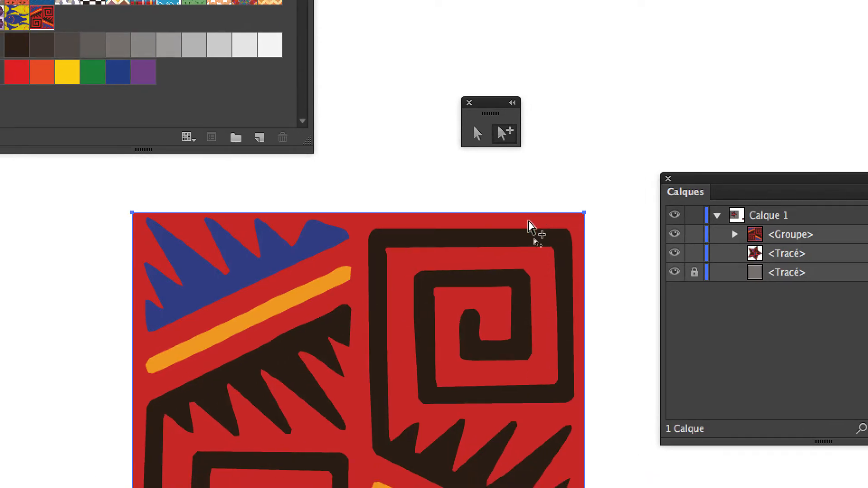
click(498, 248)
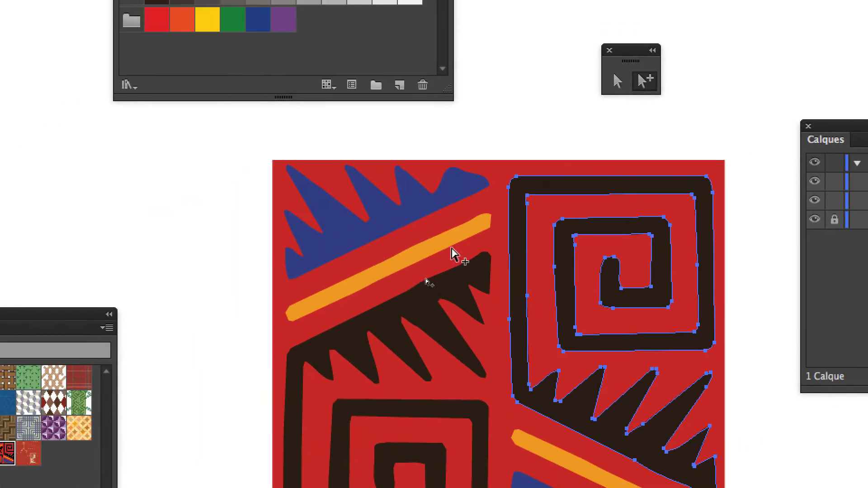
click(402, 242)
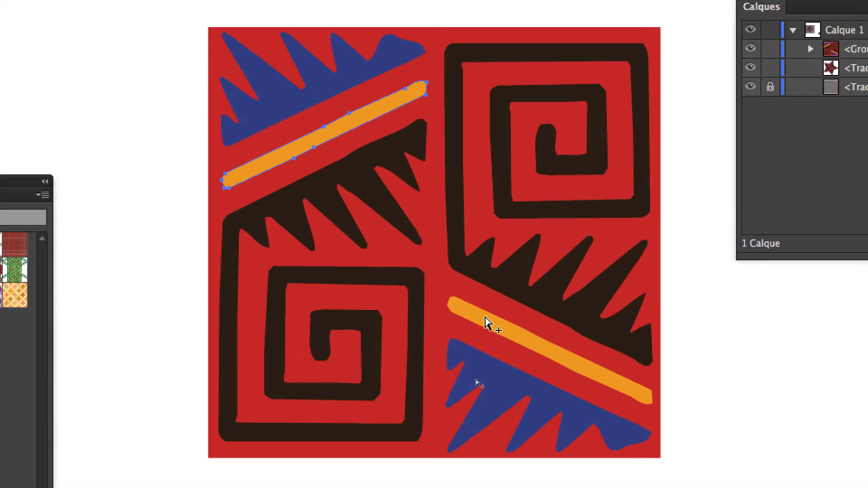
click(486, 318)
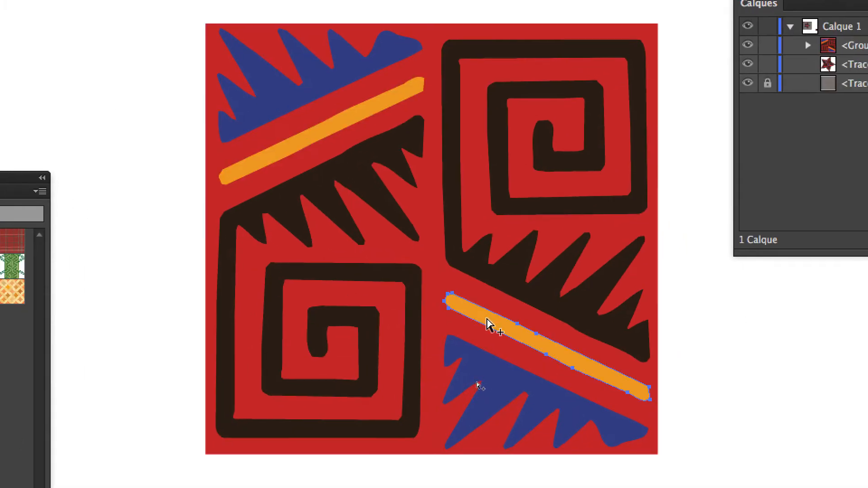
click(486, 375)
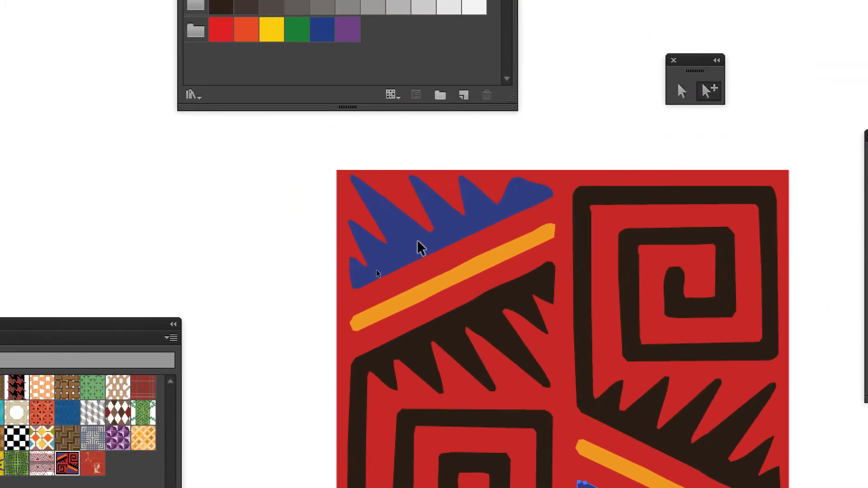
click(402, 224)
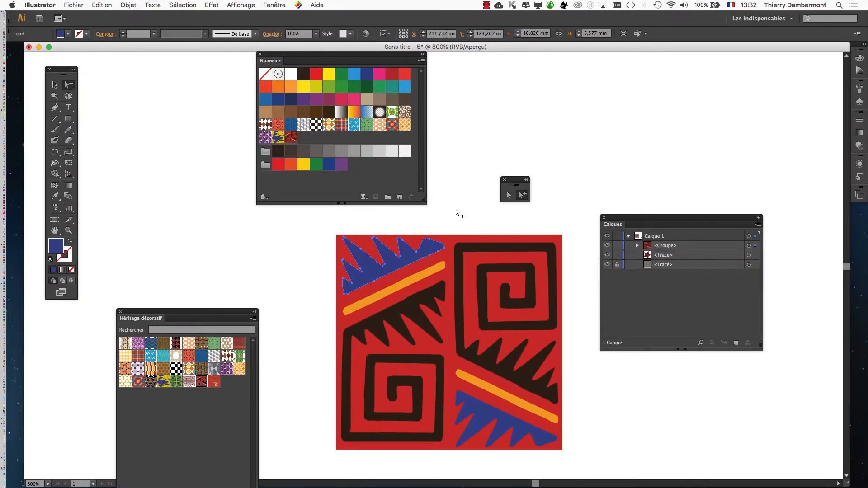
- Bring the Calques panel in front of the moved Nuancier panel and expand the pattern tile's group to list its paths
drag(365, 56, 695, 104)
drag(67, 77, 317, 112)
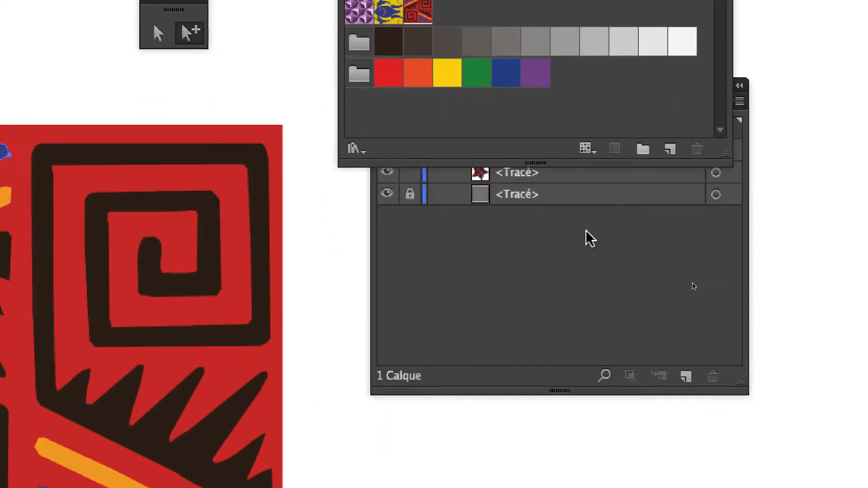
click(685, 385)
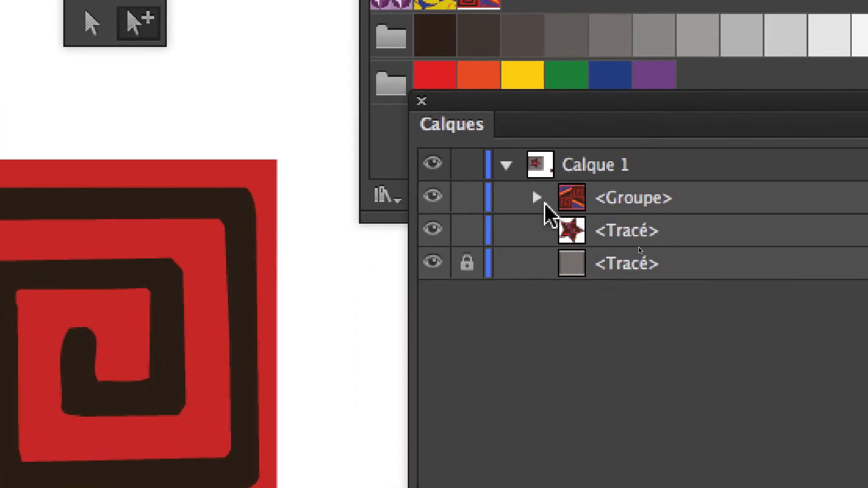
click(477, 168)
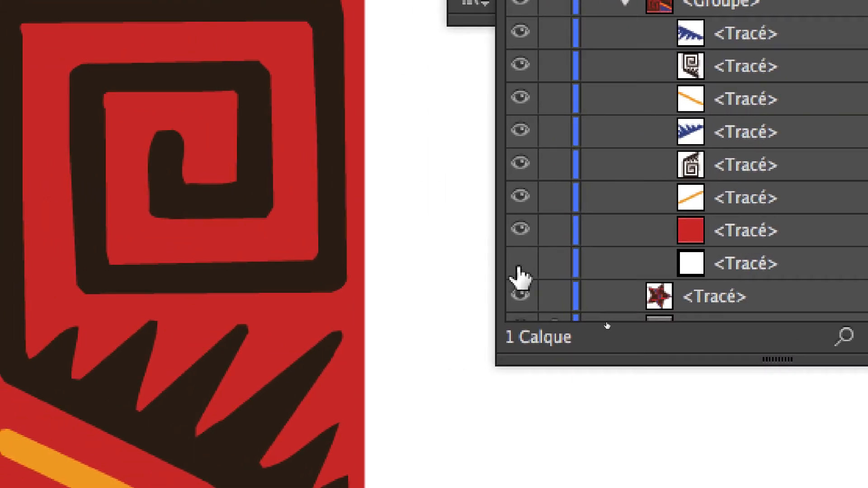
- Toggle the visibility of the lowest path in the group, beneath the red square, to examine its effect on the tile
click(520, 265)
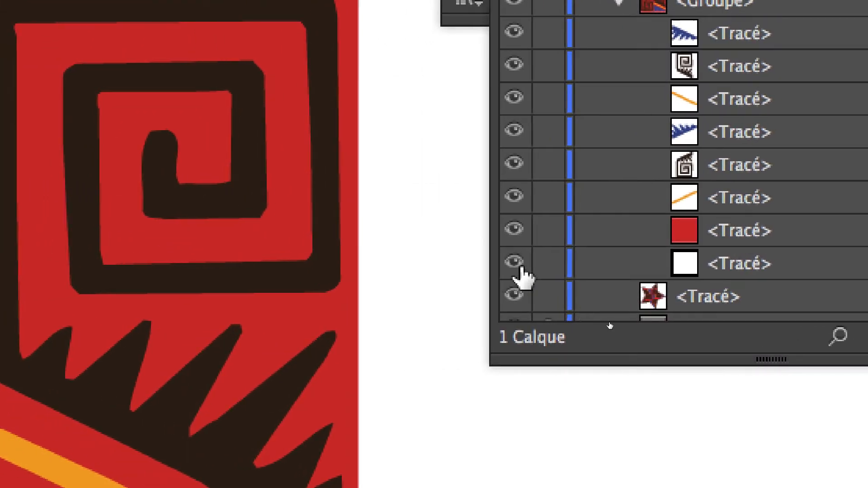
click(733, 265)
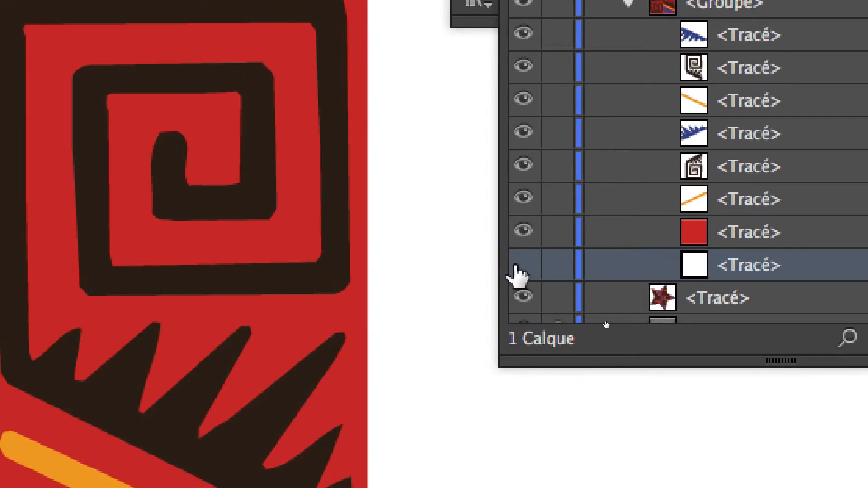
click(515, 267)
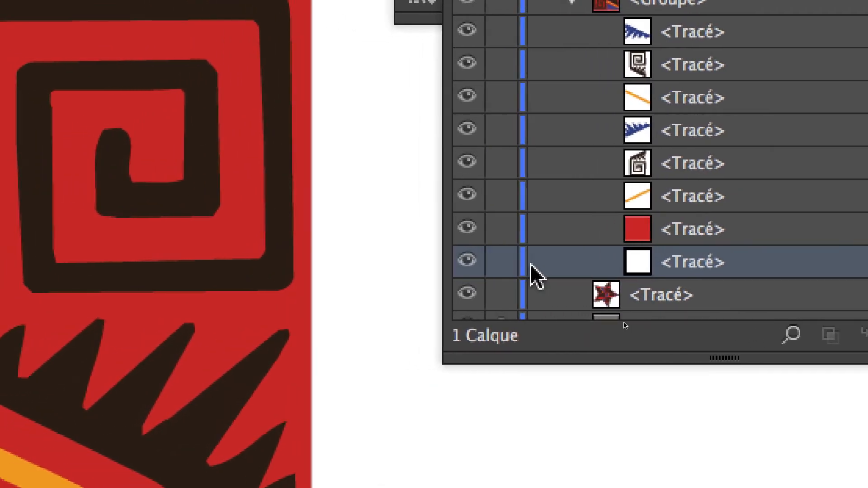
- Lock the lowest path in the group and unlock it again after collapsing and re-expanding the group
click(501, 261)
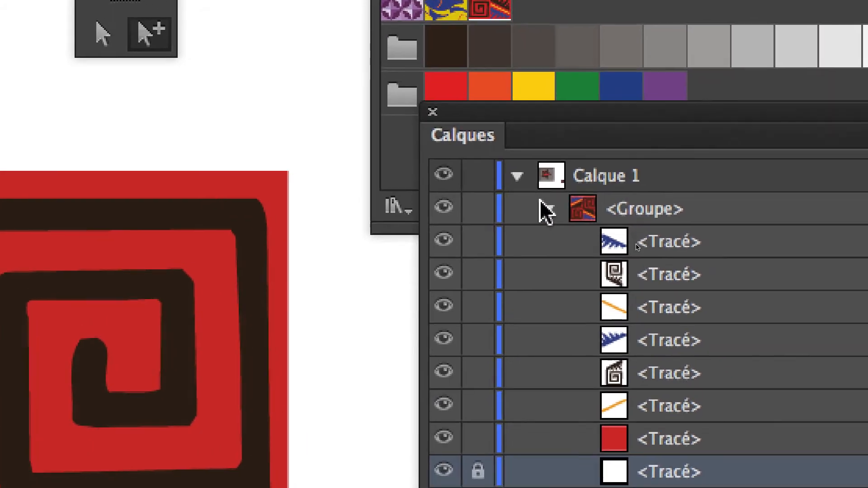
click(548, 209)
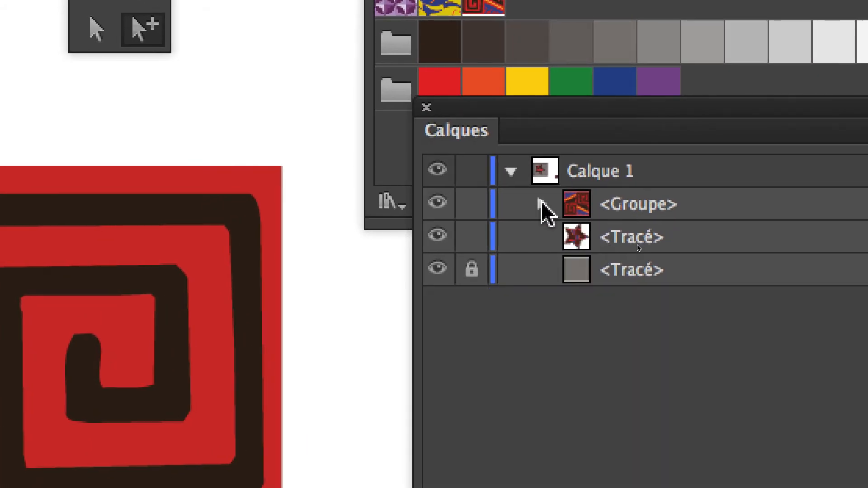
click(547, 209)
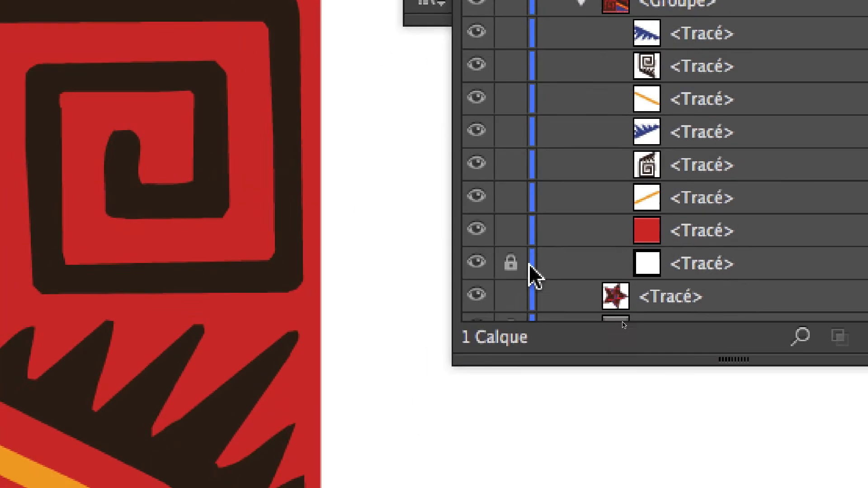
click(511, 263)
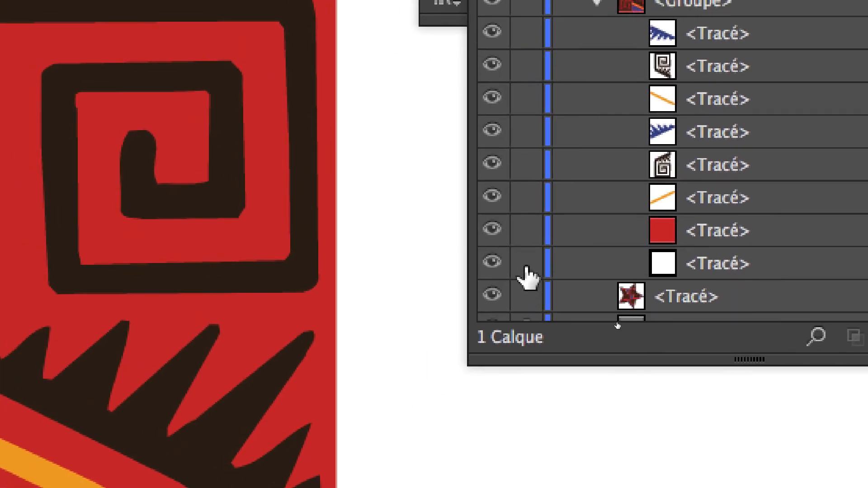
- Lock the group's lowest path and select the red square, both orange bars and the upper blue jagged shape one at a time
click(511, 263)
click(688, 264)
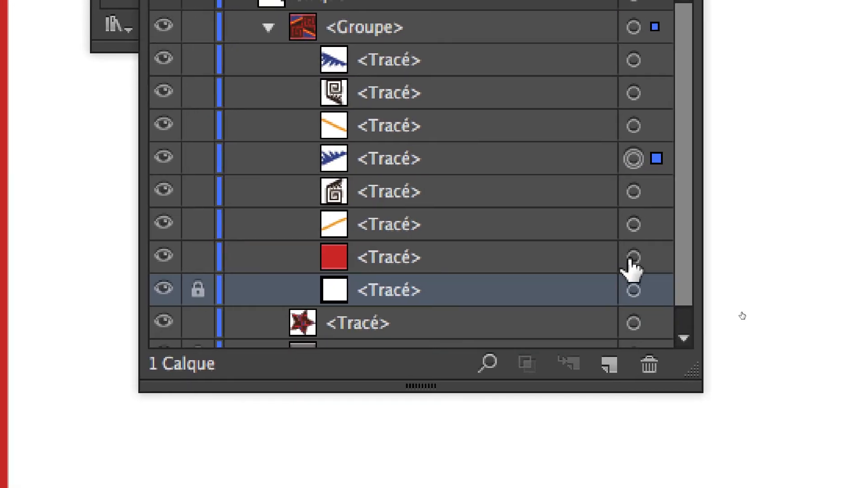
click(634, 257)
click(634, 225)
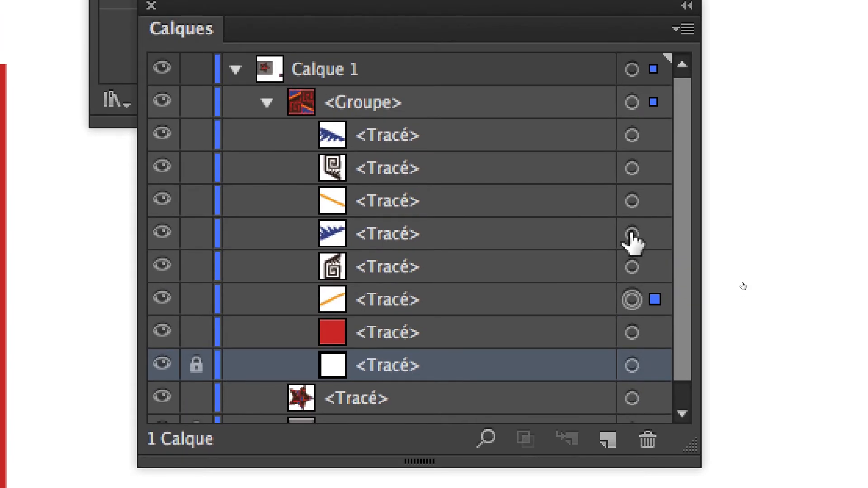
click(632, 233)
click(632, 201)
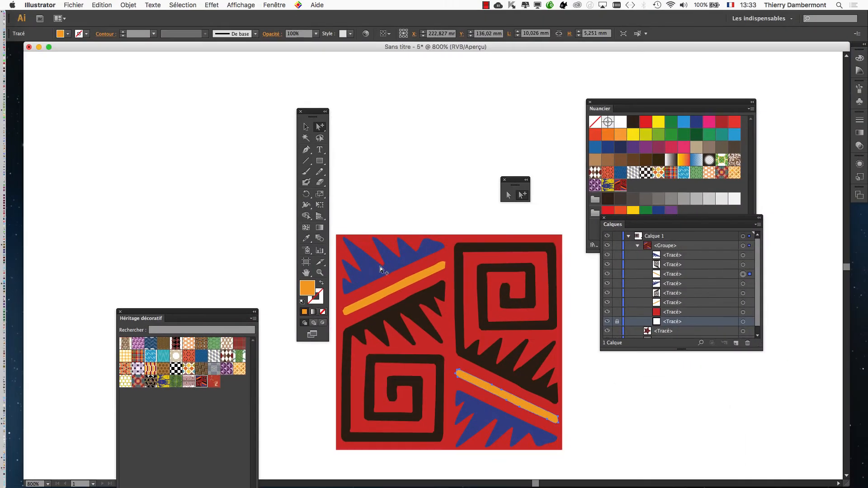
click(376, 271)
- Move the toolbox, Calques and Nuancier panels clear of the tile and select the lower-left black spiral shape
drag(300, 114, 90, 100)
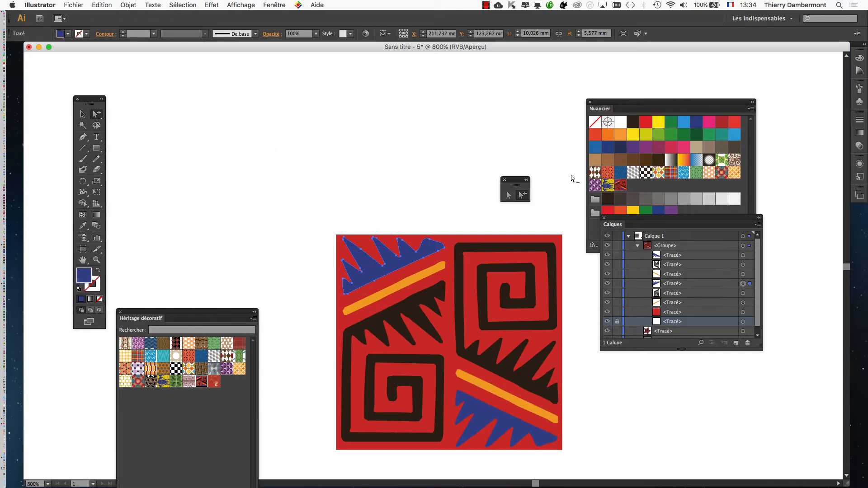
drag(439, 223, 375, 110)
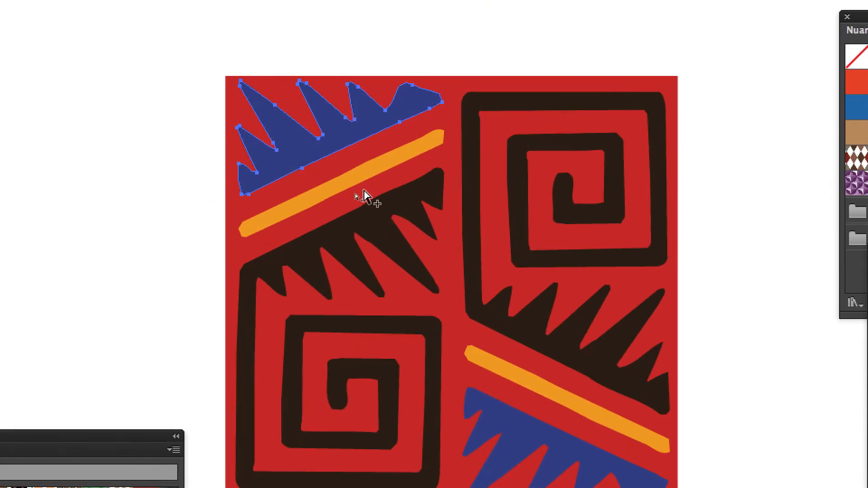
click(386, 210)
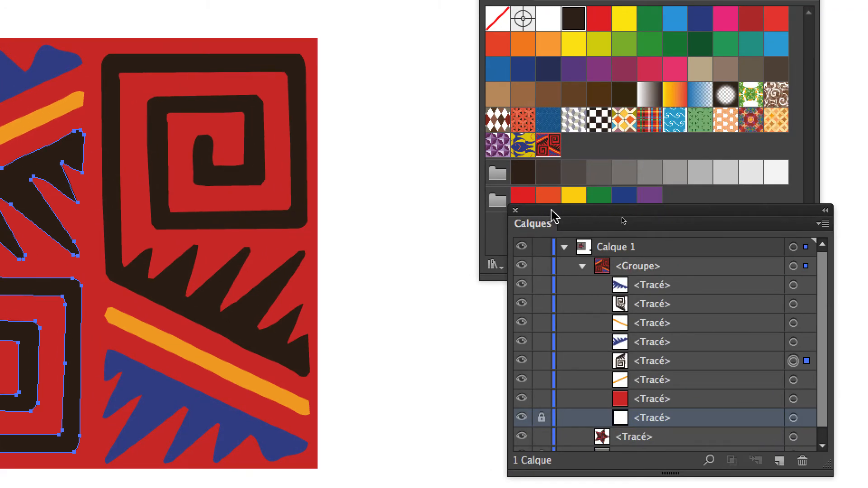
drag(554, 216, 702, 201)
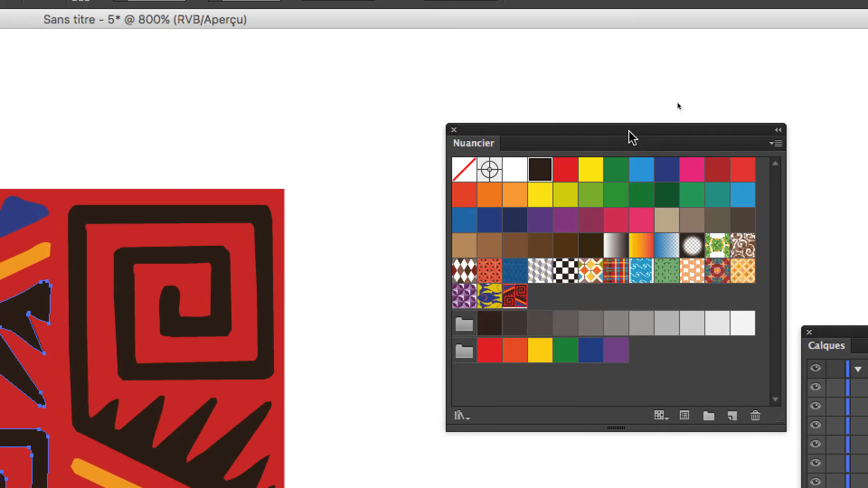
drag(611, 102, 491, 138)
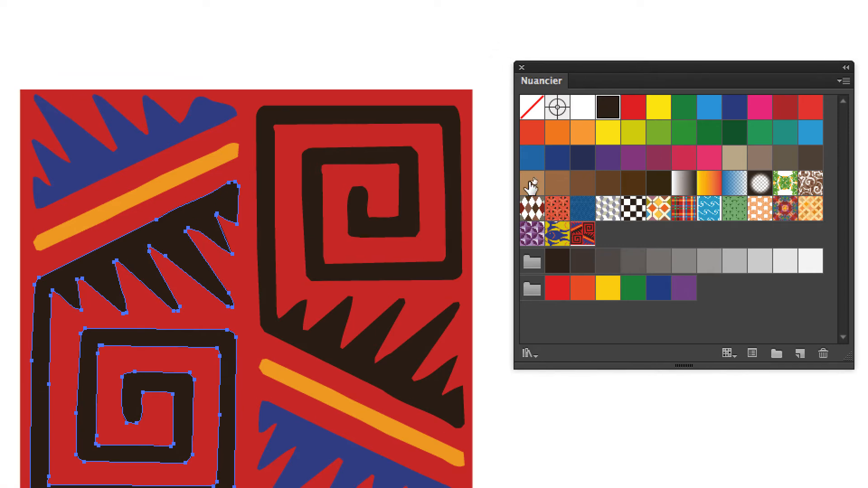
- Fill the tile's lower-left black spiral with light brown and its upper-right black spiral with bright yellow
click(516, 181)
click(353, 335)
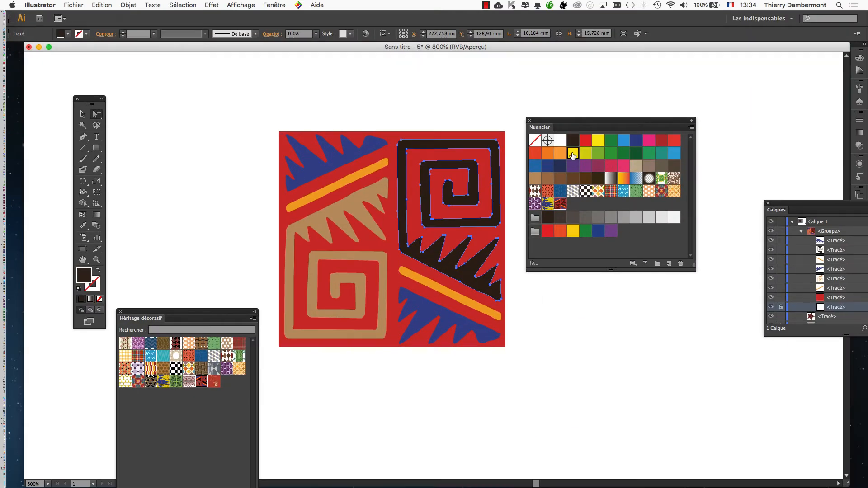
click(573, 154)
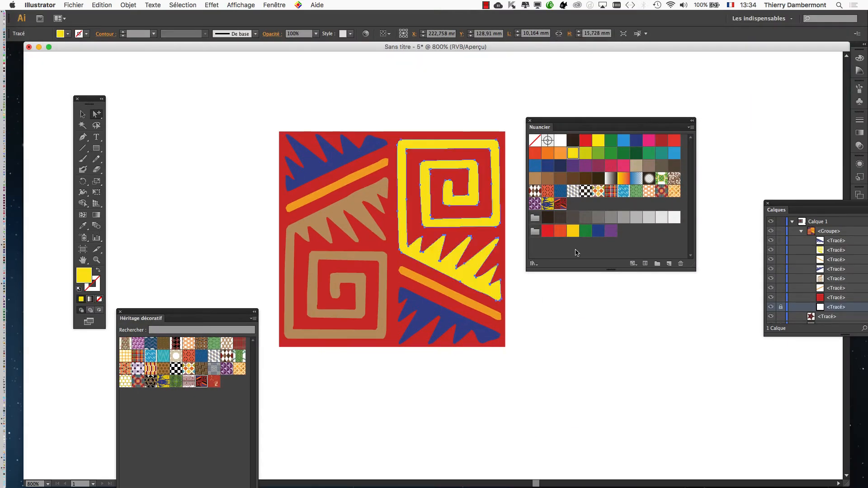
- Fill both orange bars with light blue and give them a white stroke
click(335, 184)
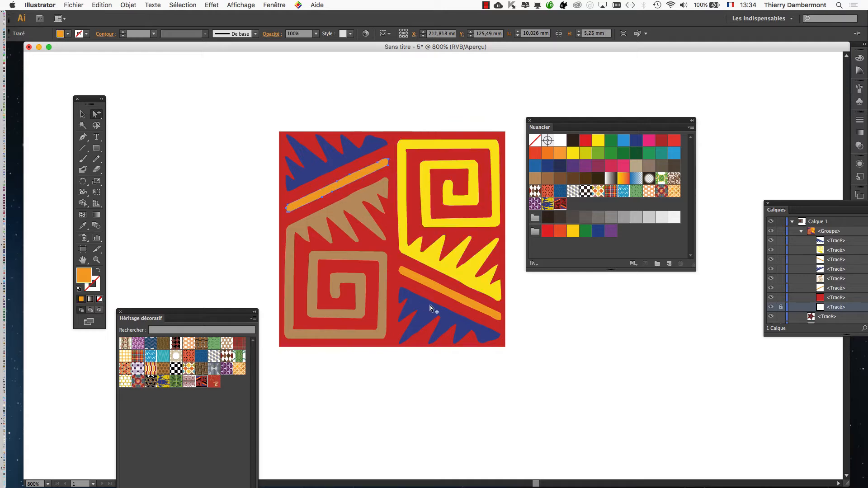
click(623, 140)
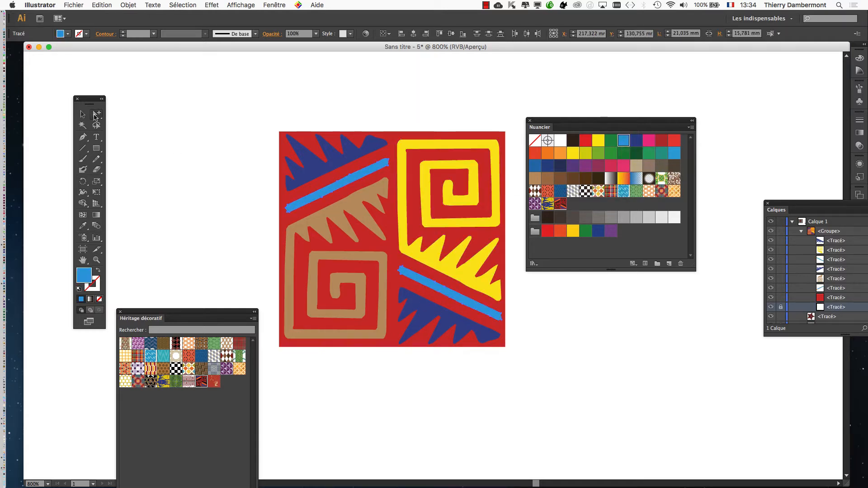
drag(90, 101, 255, 62)
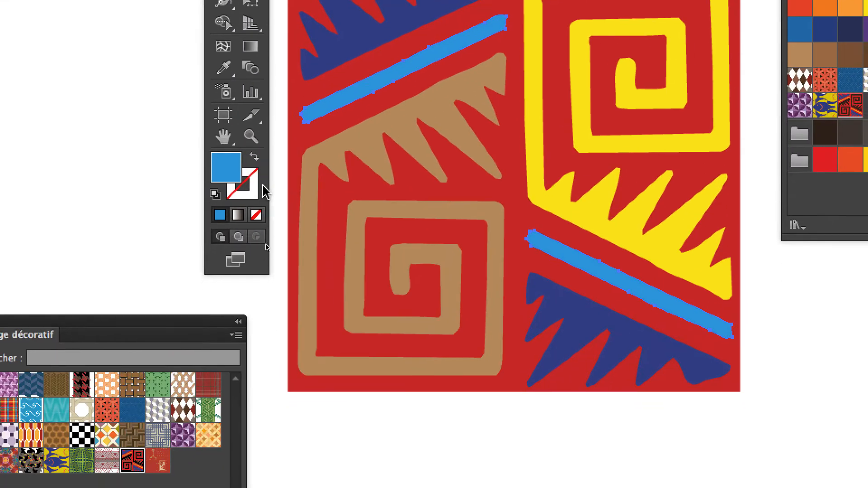
click(248, 190)
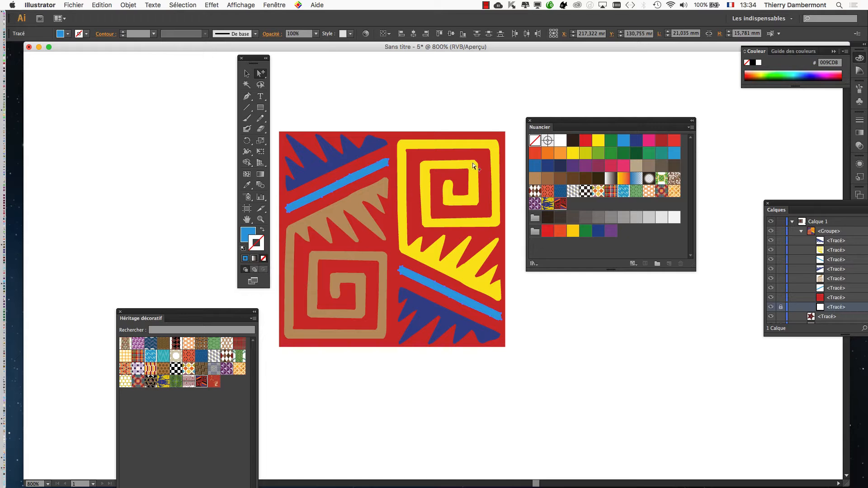
click(561, 141)
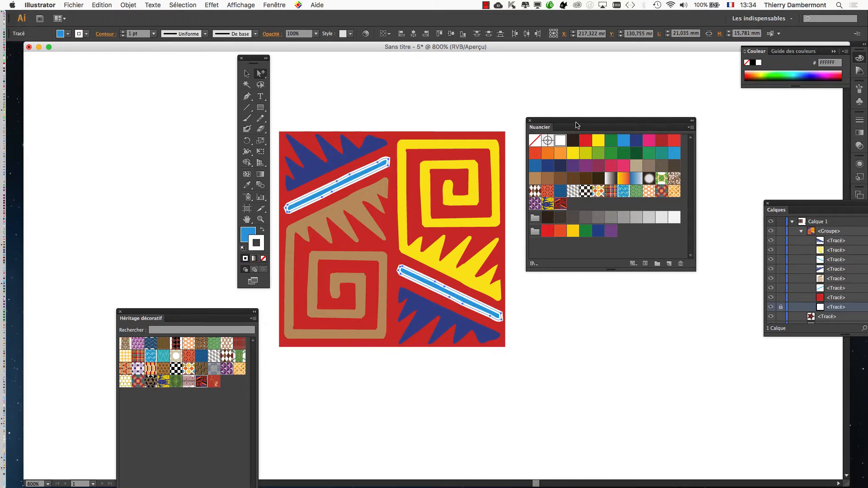
- Move the Nuancier panel beside the toolbox and open Aspect as an enlarged floating panel over the artwork
drag(577, 125, 88, 108)
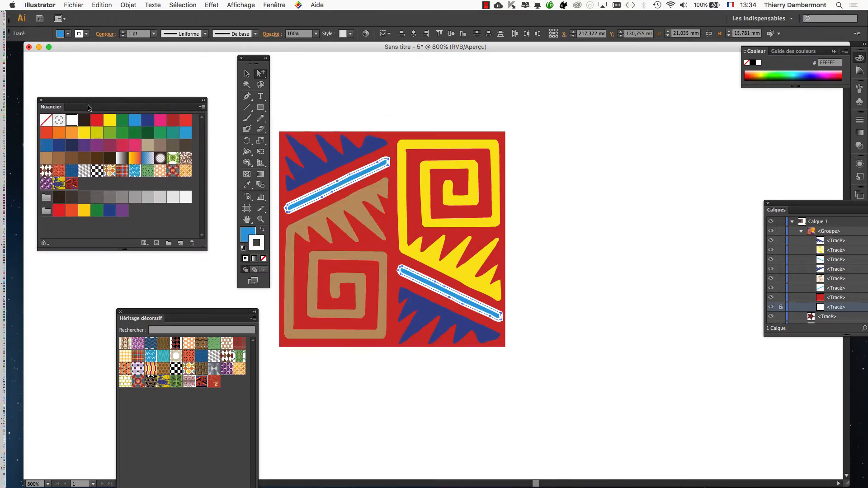
scroll(358, 229, up, 1)
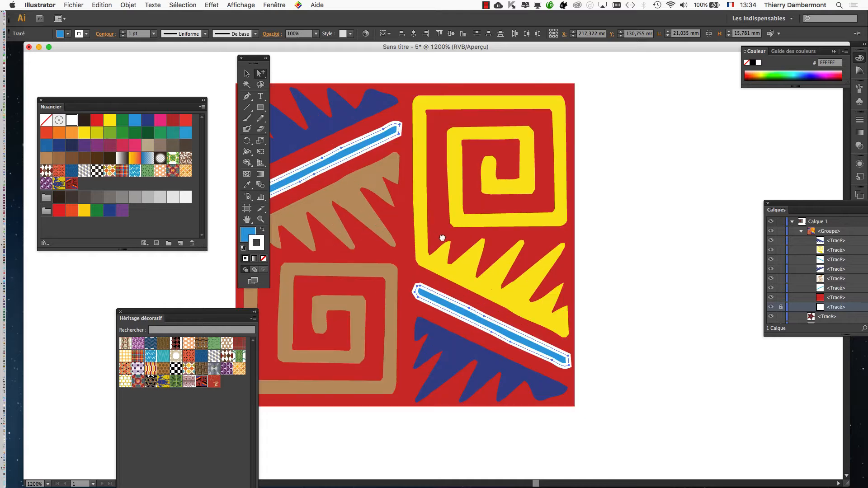
drag(429, 222, 479, 237)
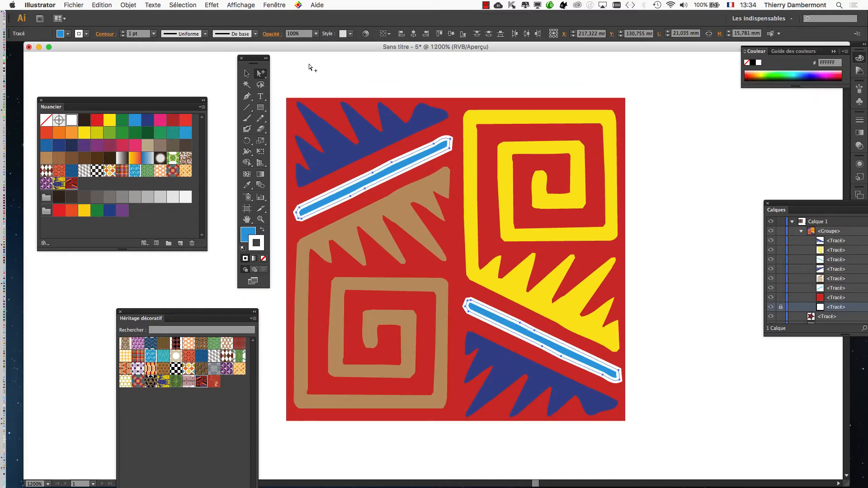
click(276, 5)
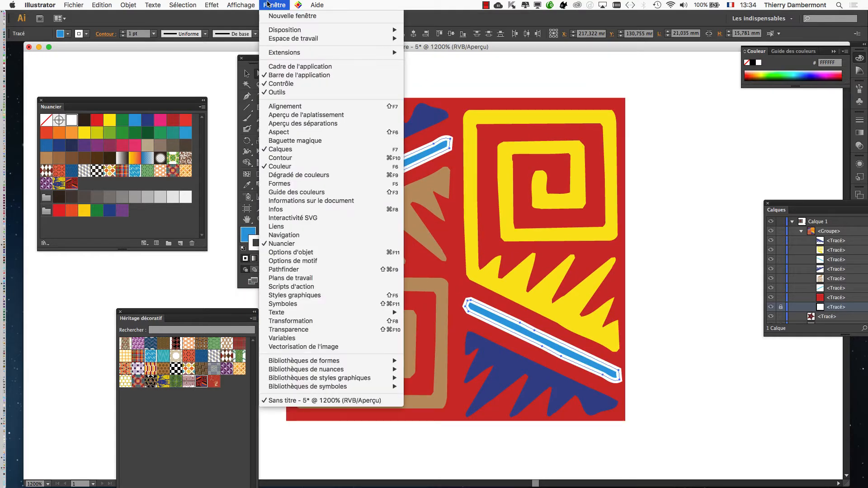
click(289, 132)
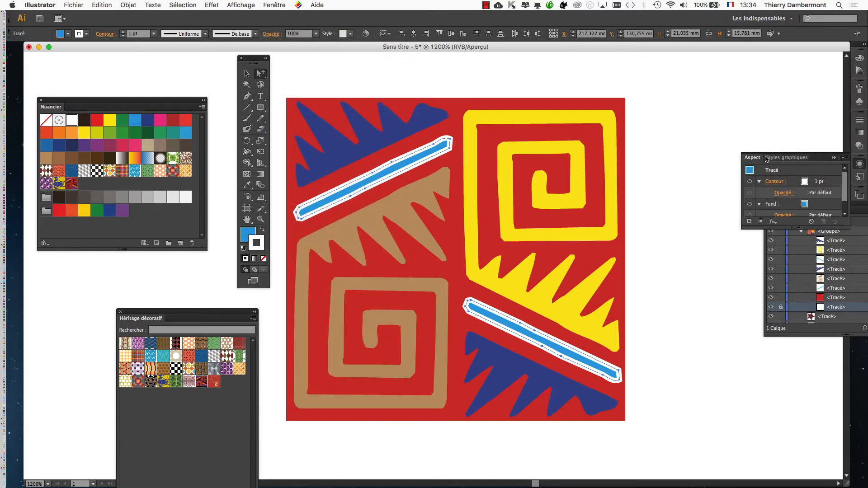
drag(759, 160, 562, 93)
click(834, 158)
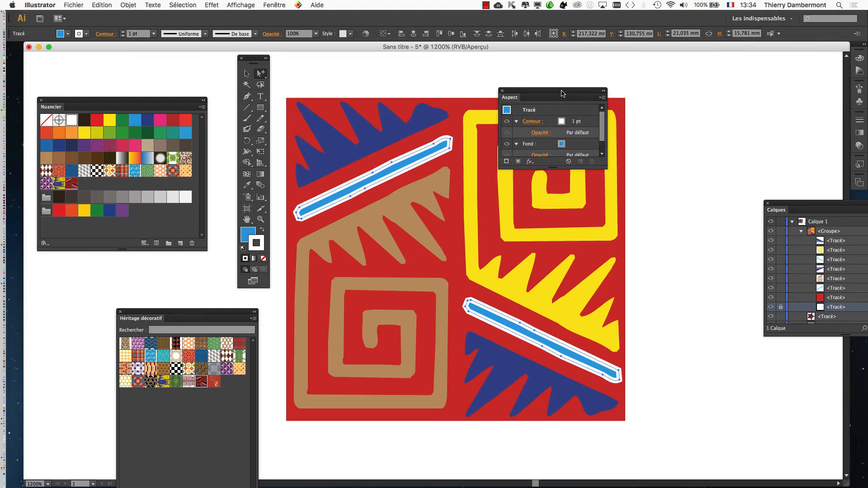
drag(563, 93, 532, 79)
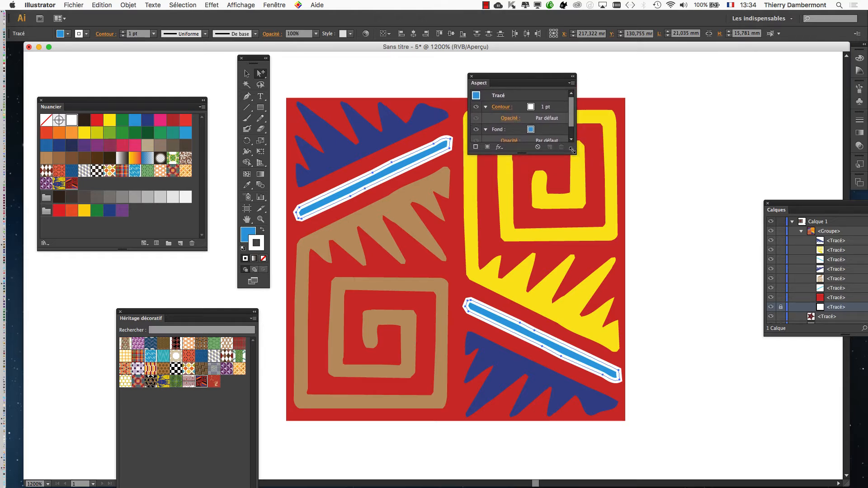
drag(572, 150, 615, 222)
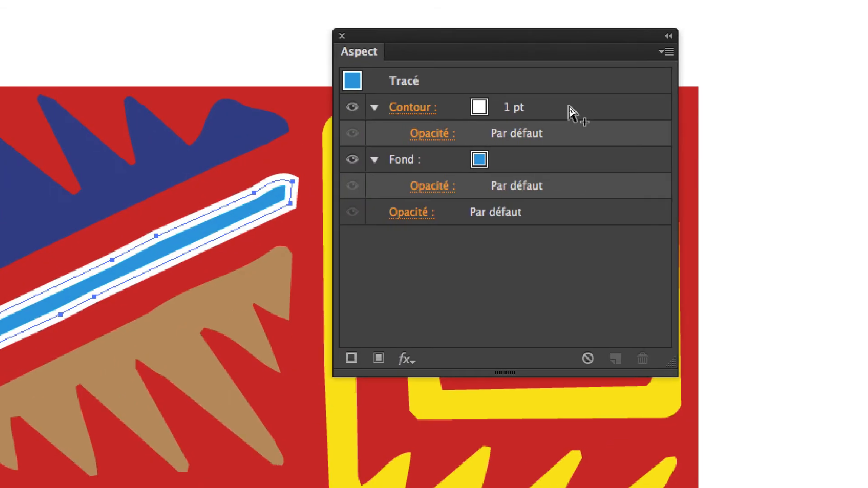
- Place the bars' white stroke beneath their blue fill in the stacking order, reversing the order once to compare
click(572, 107)
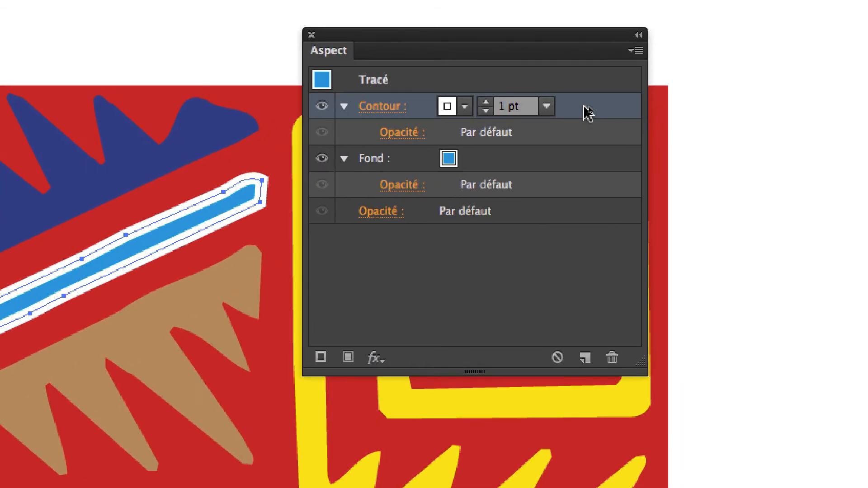
drag(585, 112, 579, 168)
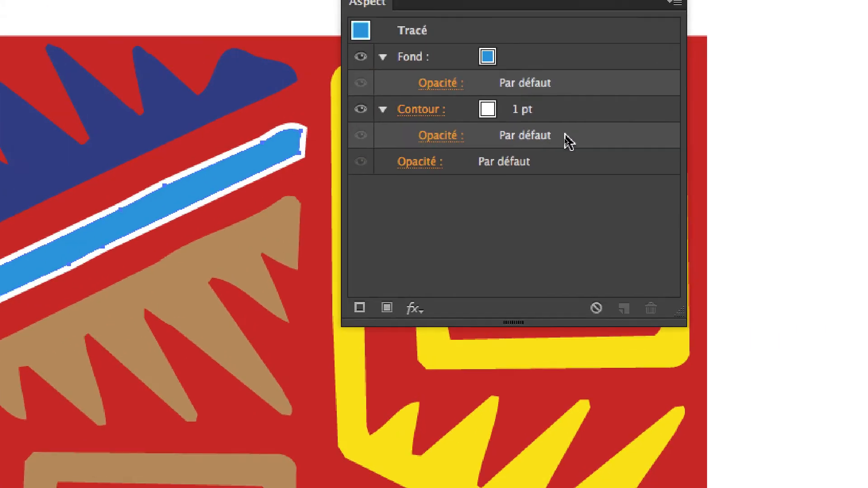
click(793, 87)
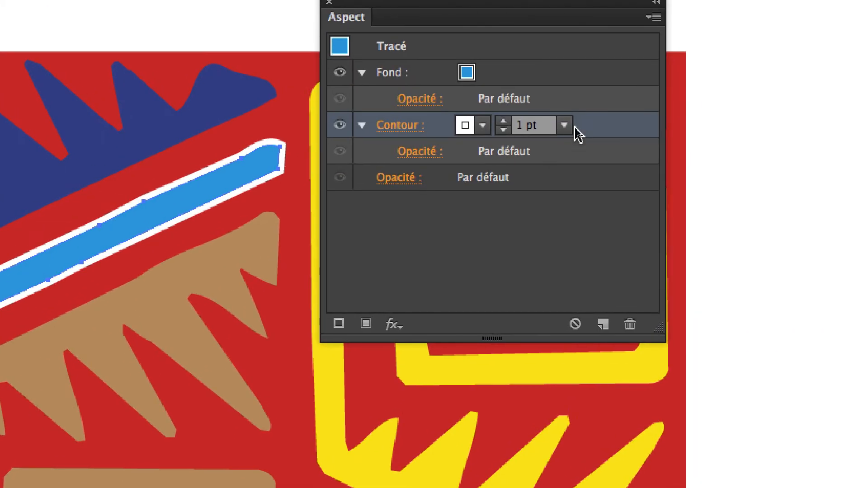
drag(588, 131, 593, 63)
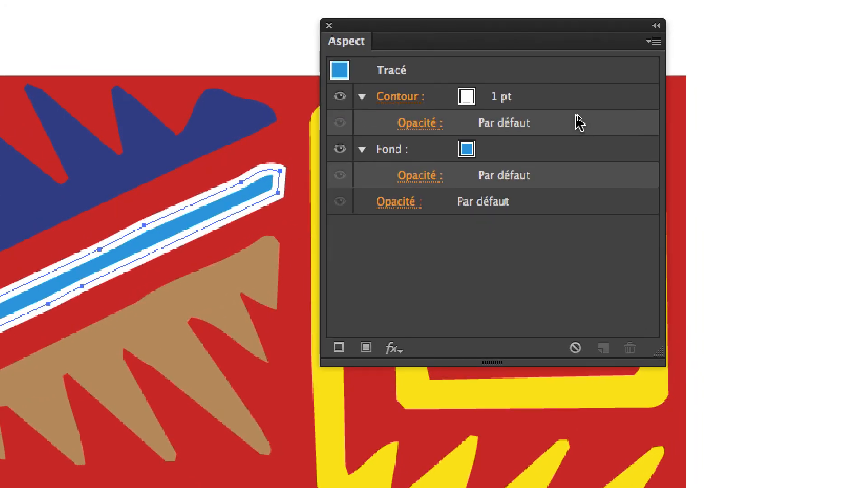
drag(578, 96, 578, 170)
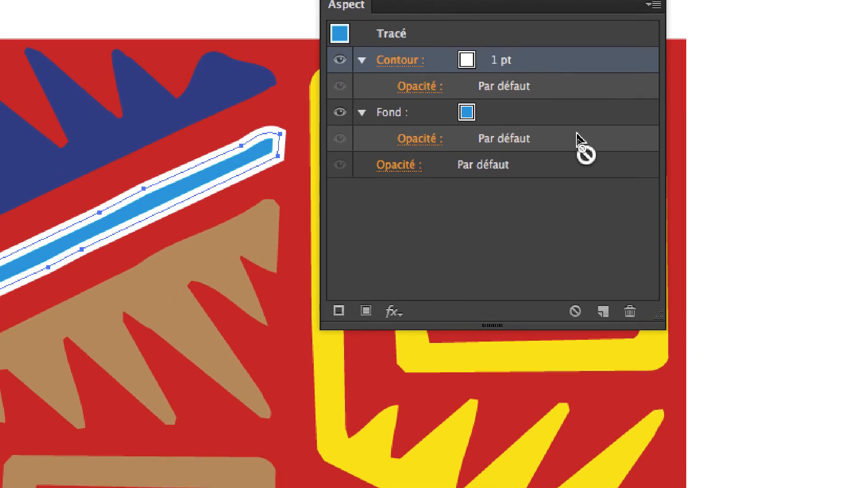
drag(577, 134, 574, 135)
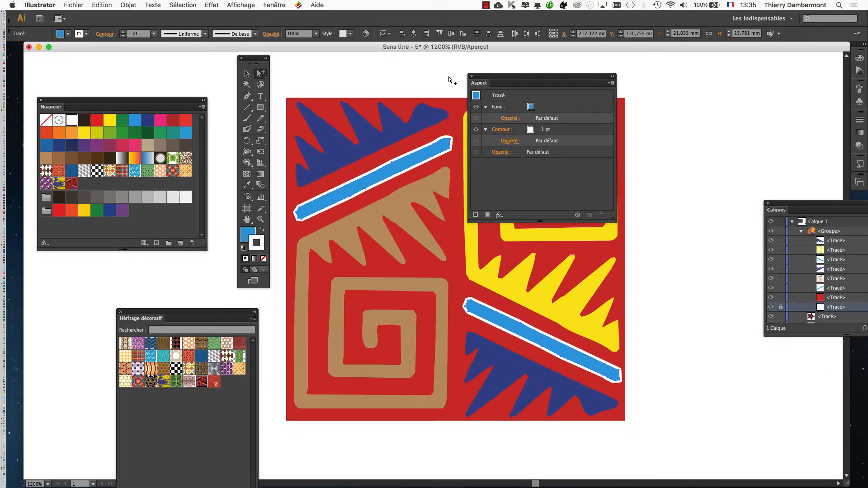
- Open Contour as a floating panel above the tile and set the bars' white stroke weight to 3 pt, leaving nothing selected
drag(492, 79, 695, 82)
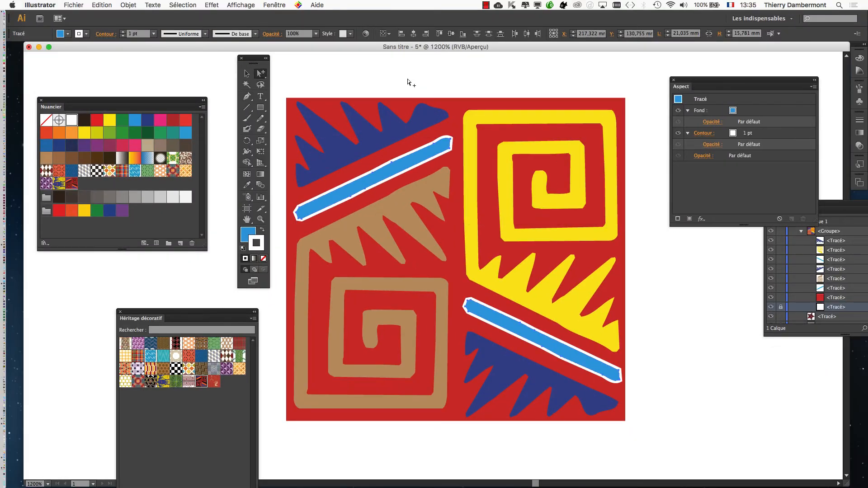
click(272, 5)
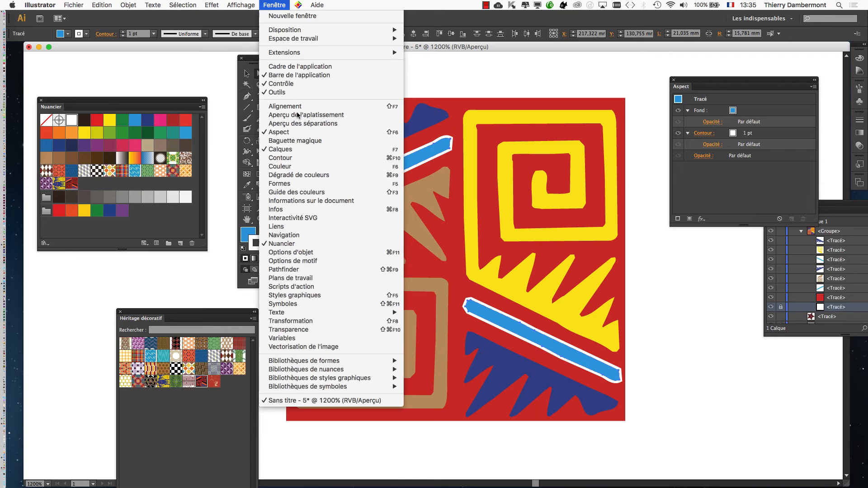
click(315, 159)
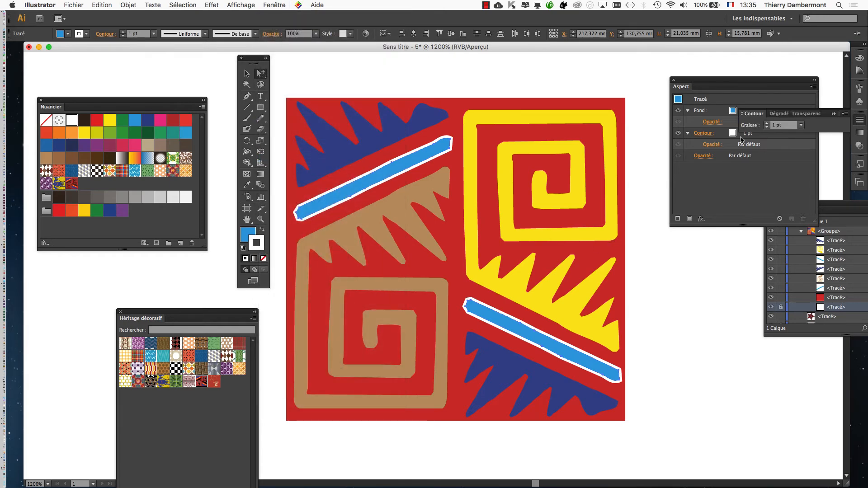
drag(753, 113, 478, 84)
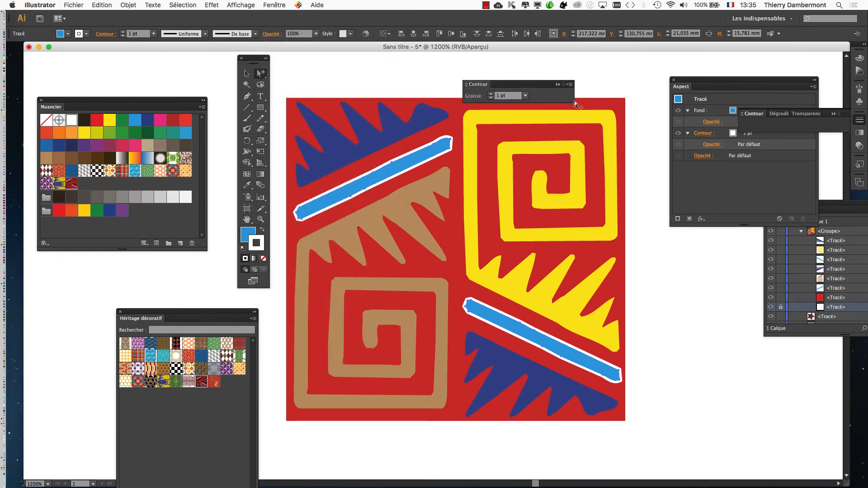
click(834, 115)
double_click(492, 96)
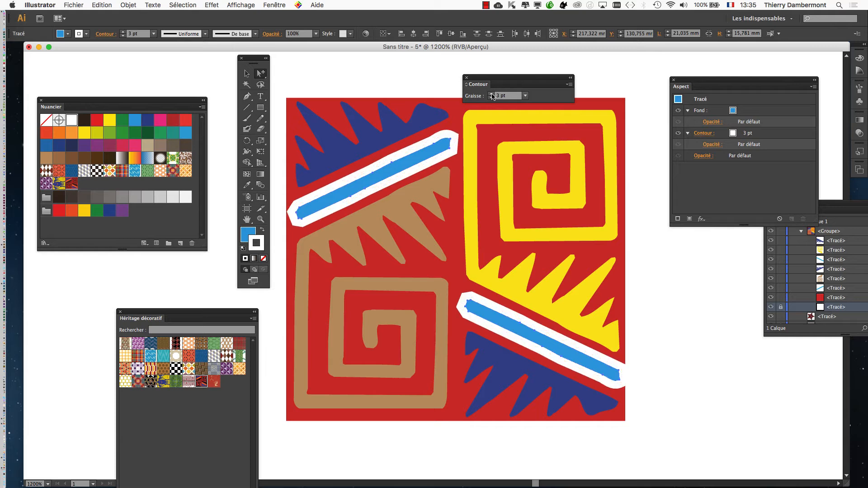
click(646, 306)
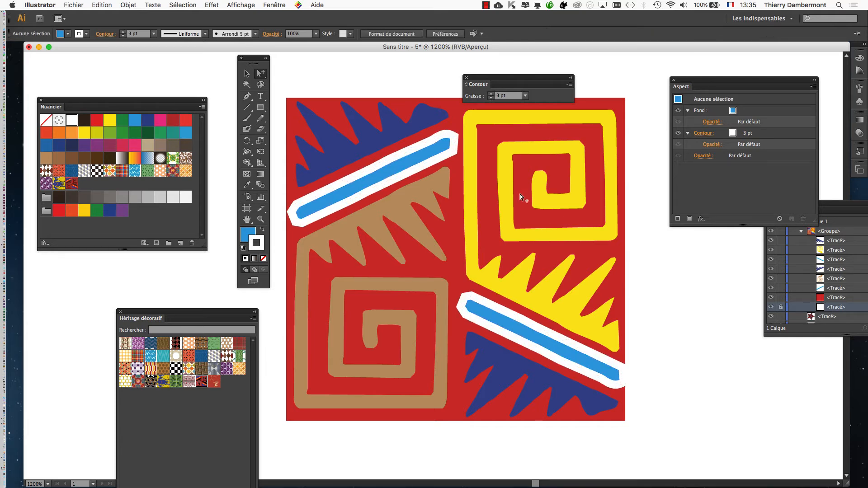
- Set the upper blue bar's white stroke weight to 2 pt
click(506, 106)
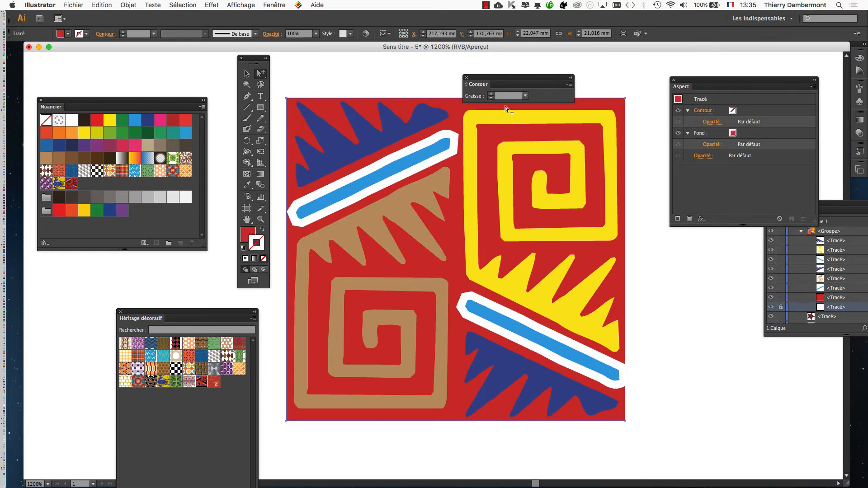
click(425, 153)
click(491, 99)
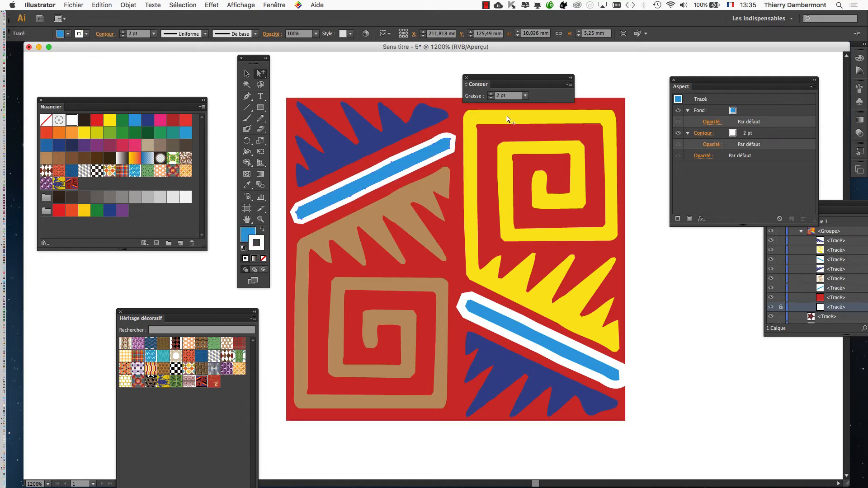
- Move the Contour panel and the toolbox clear of the tile, leaving nothing selected with the Selection tool active
drag(482, 77, 672, 311)
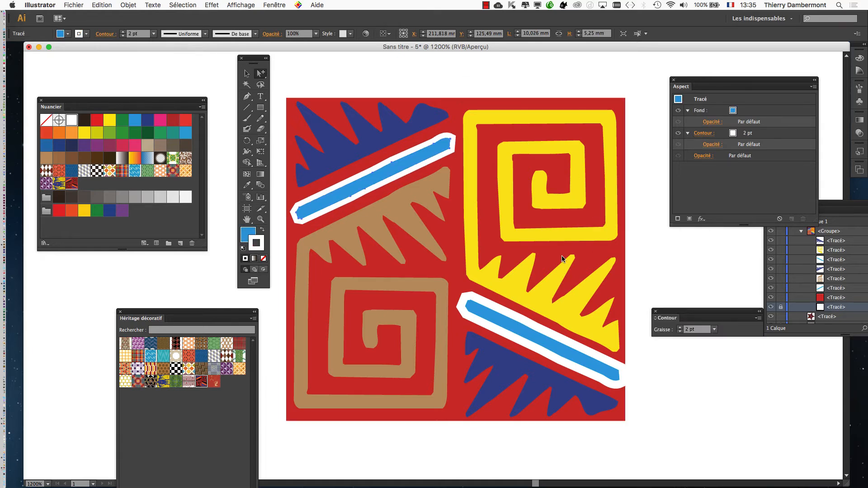
mouse_move(251, 59)
mouse_down()
mouse_move(243, 80)
mouse_move(241, 68)
mouse_up()
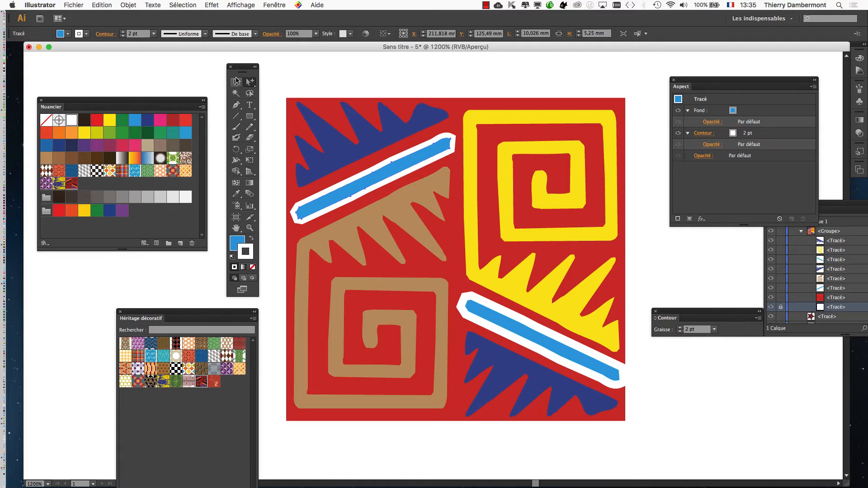
click(236, 82)
click(305, 78)
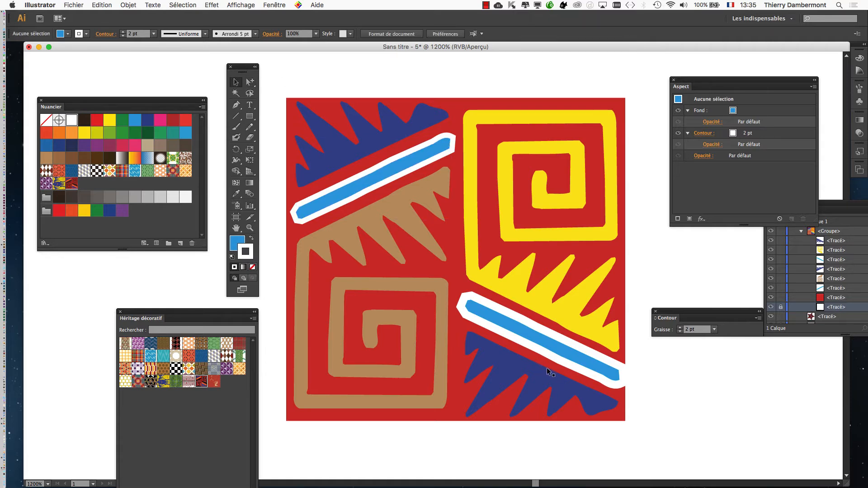
- Reduce the upper blue bar's white stroke weight to 1 pt with the Direct Selection tool
scroll(546, 368, down, 1)
click(251, 82)
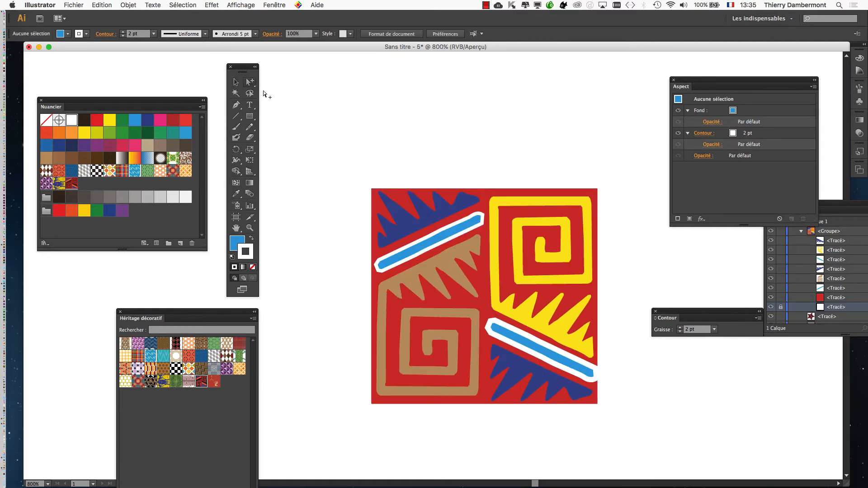
click(468, 218)
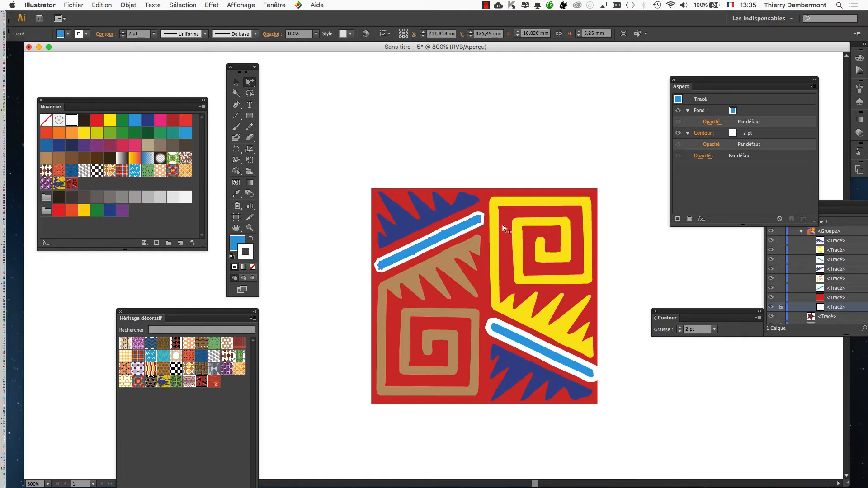
click(746, 137)
click(749, 136)
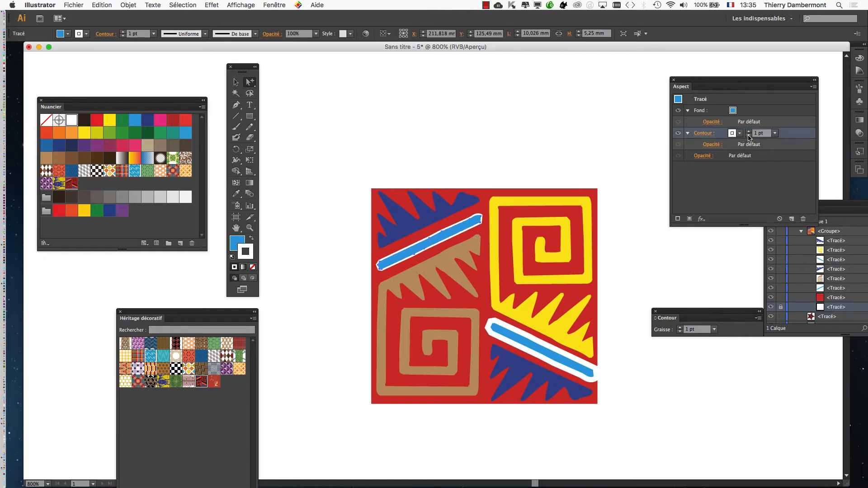
- Set the lower blue bar's white stroke weight to 2 pt and deselect it
click(589, 365)
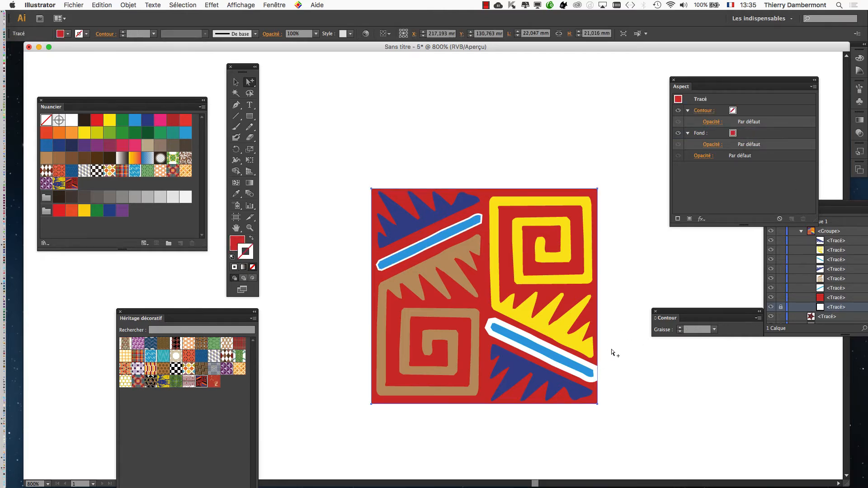
click(579, 364)
click(589, 368)
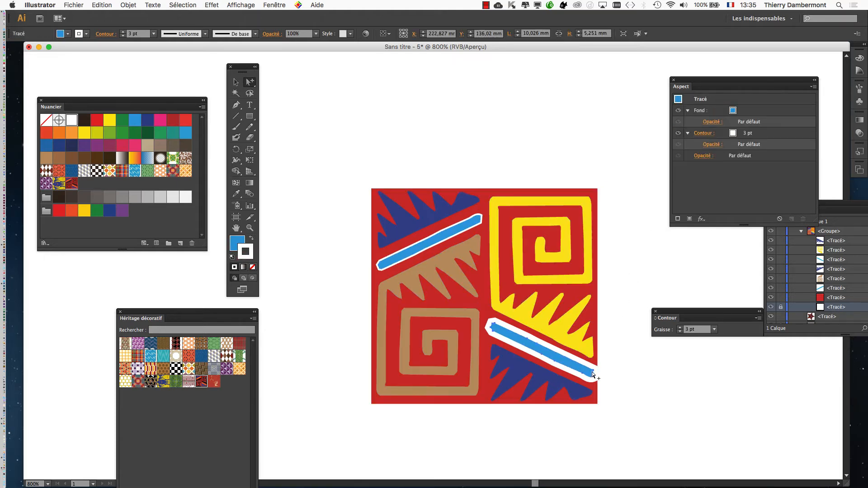
click(752, 136)
click(749, 135)
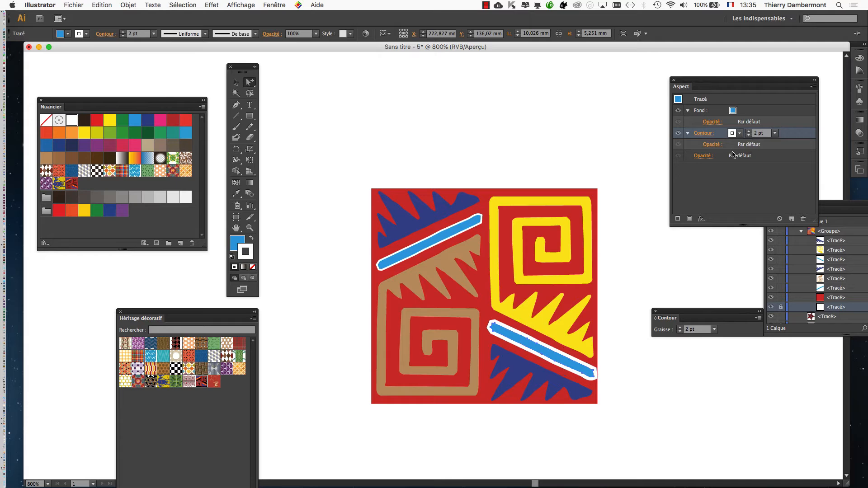
click(645, 333)
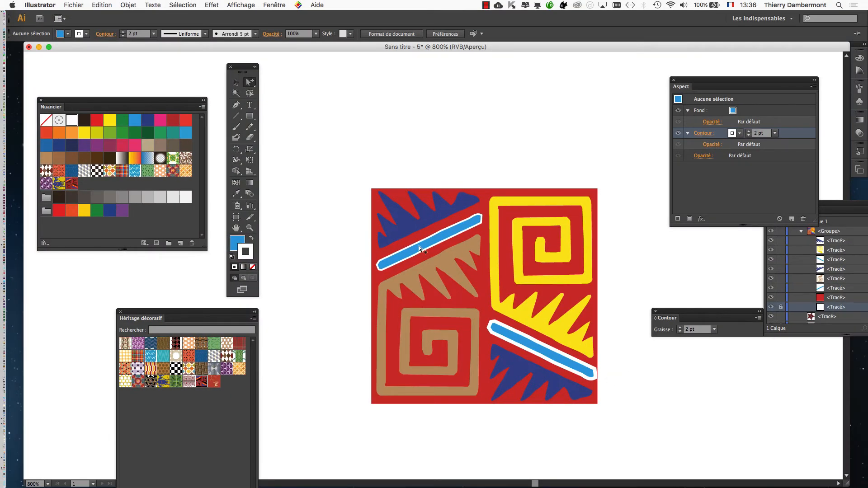
- Match the upper blue bar's white stroke to the lower one at 2 pt and deselect it
click(419, 248)
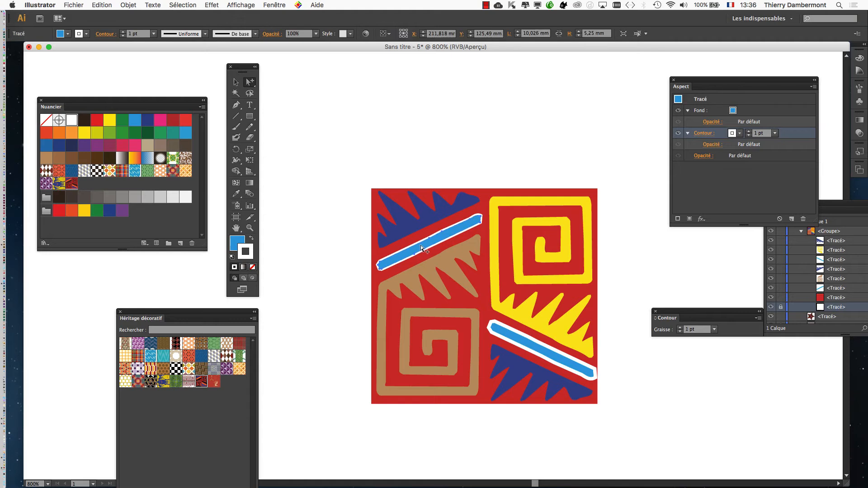
click(680, 328)
click(651, 259)
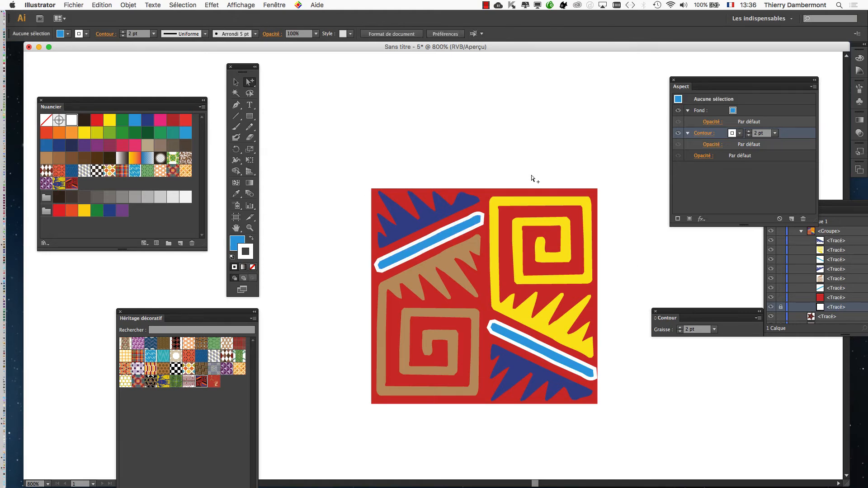
- Save the document as "modification de motifs - 01.ai" in the "cinquième jour AI - SESSION 13" folder in Adobe Illustrator format
click(71, 5)
click(84, 89)
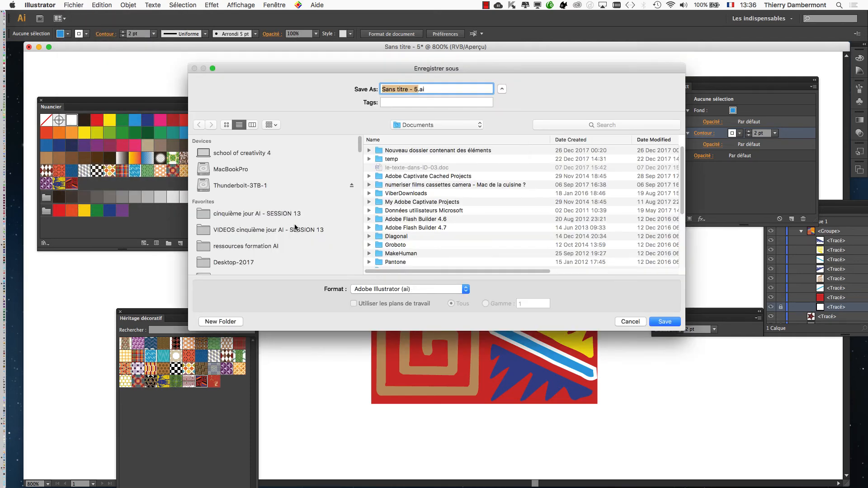
click(295, 229)
click(300, 215)
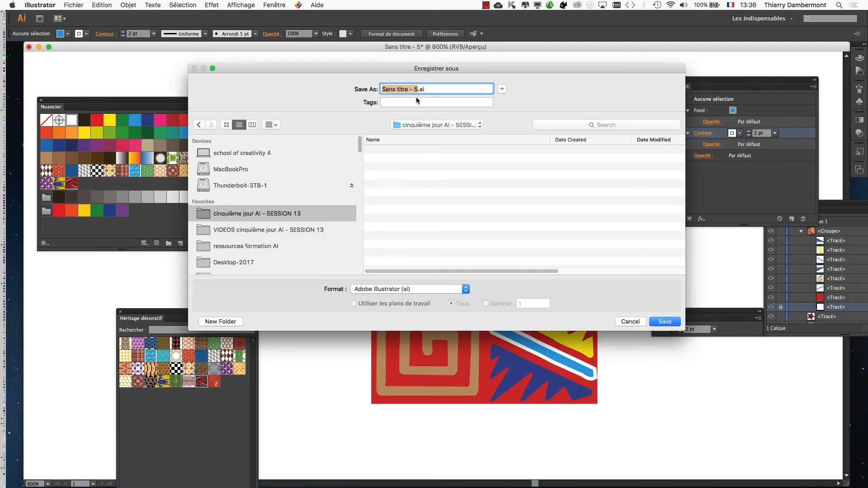
text(modification)
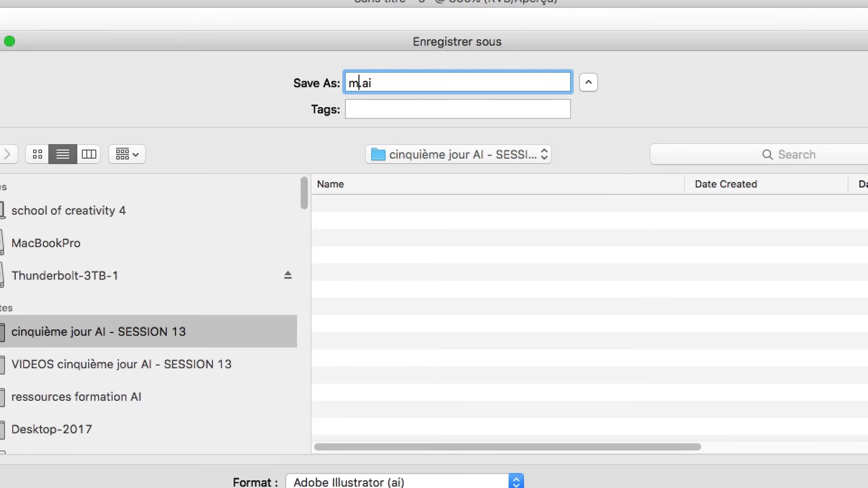
text( de motifs - )
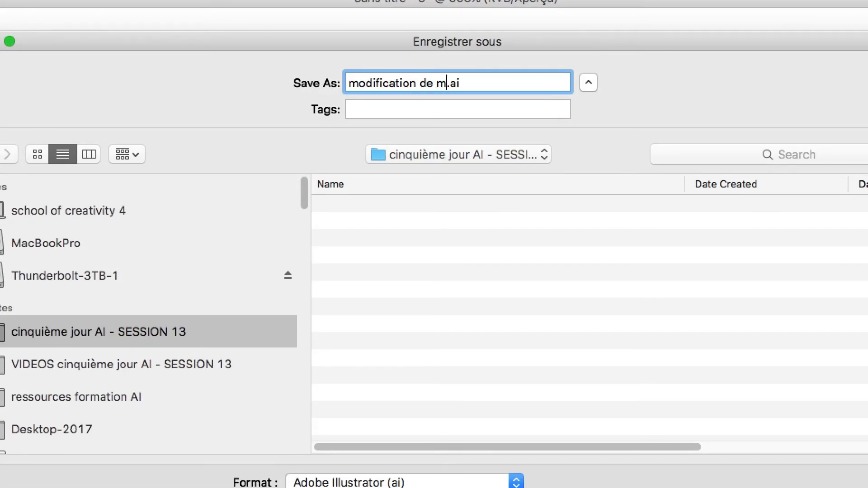
text(01)
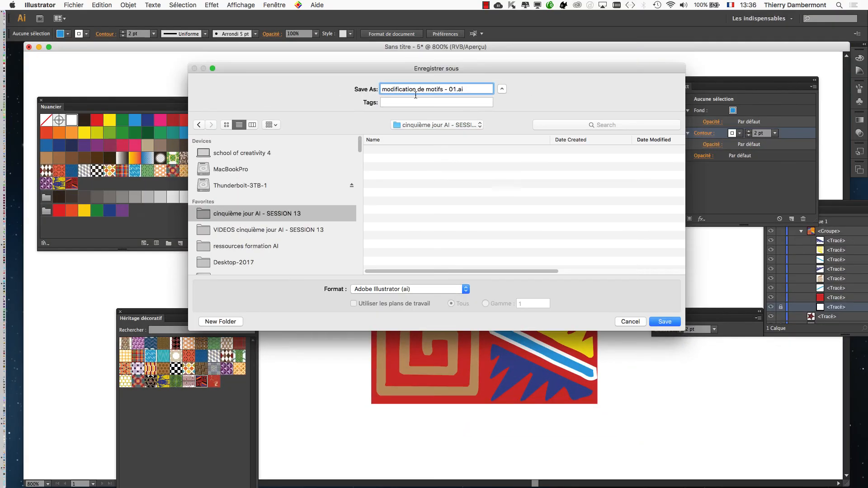
click(669, 322)
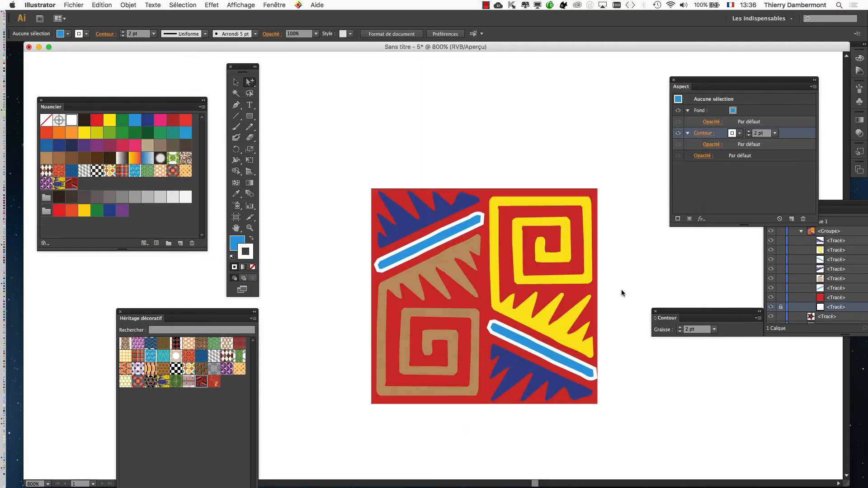
click(583, 361)
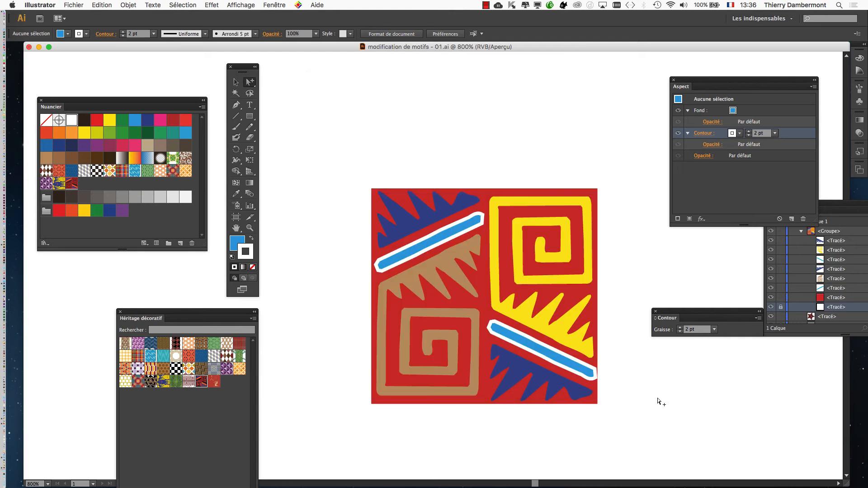
- Move the Nuancier panel above the tile and widen it, with the document zoomed out to 200%
scroll(652, 391, down, 3)
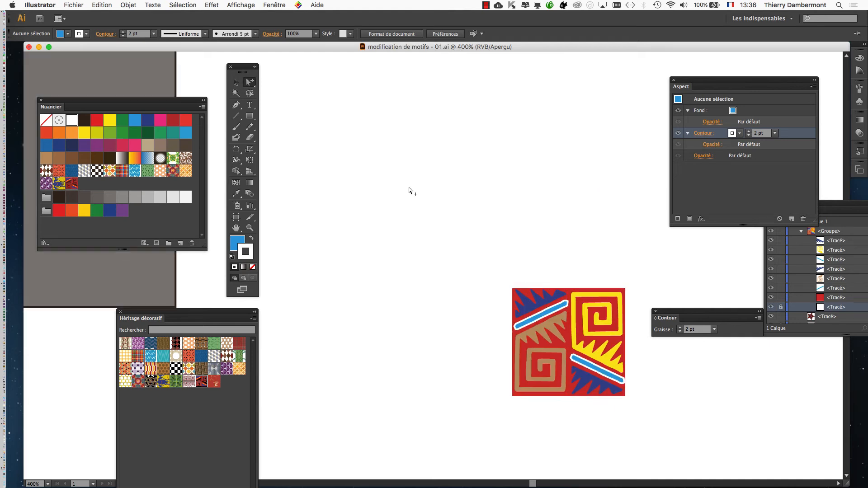
scroll(360, 184, down, 1)
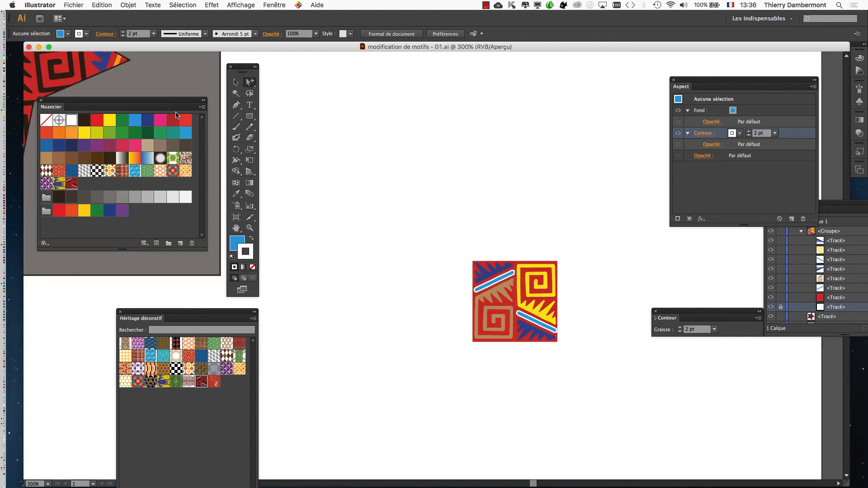
scroll(316, 152, down, 1)
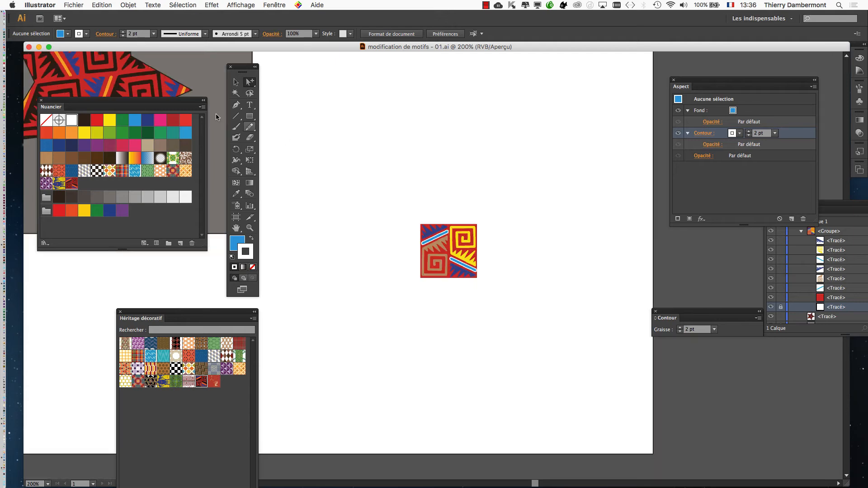
drag(151, 102, 409, 56)
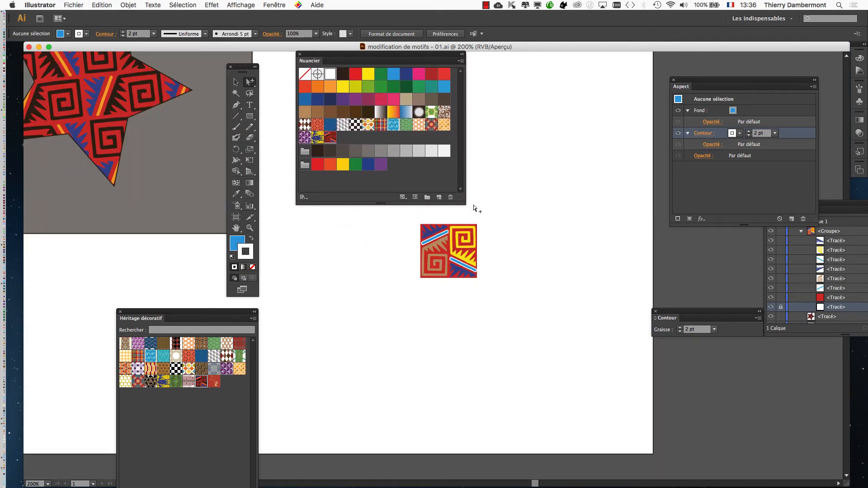
drag(461, 199, 608, 188)
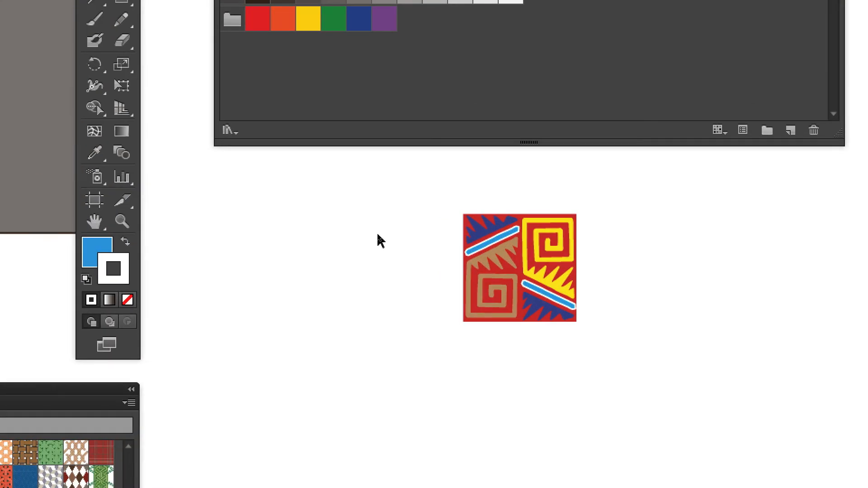
- Select the whole tile, close the Aspect and Contour panels, and place Calques beside the tile with its group collapsed
click(489, 233)
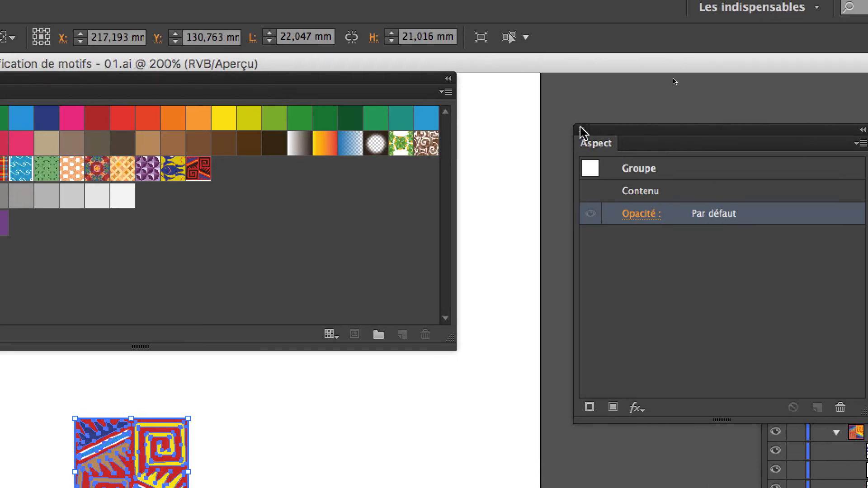
click(581, 129)
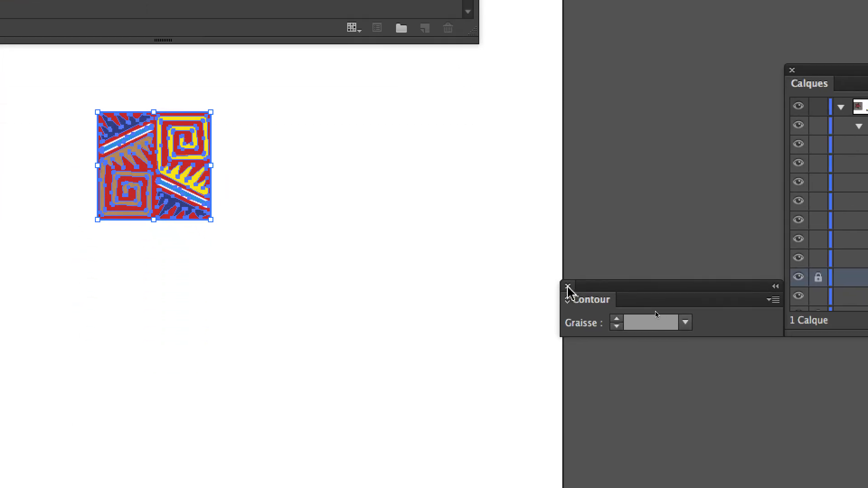
click(569, 288)
drag(676, 205, 501, 222)
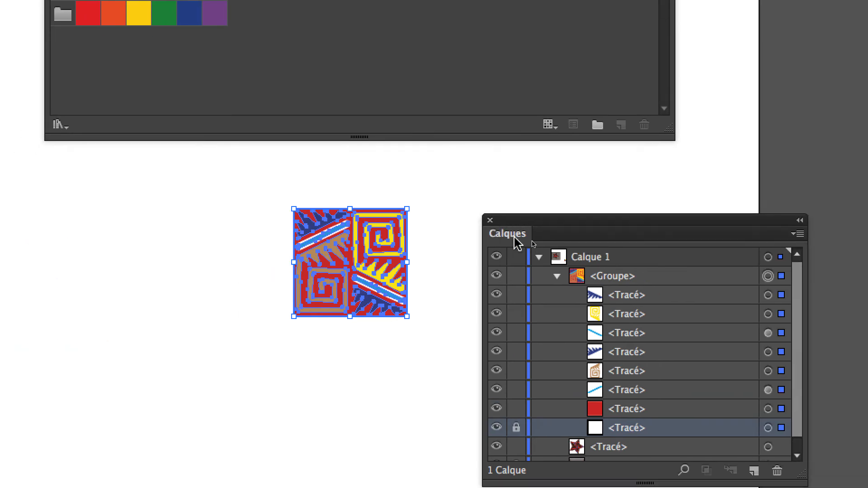
click(530, 252)
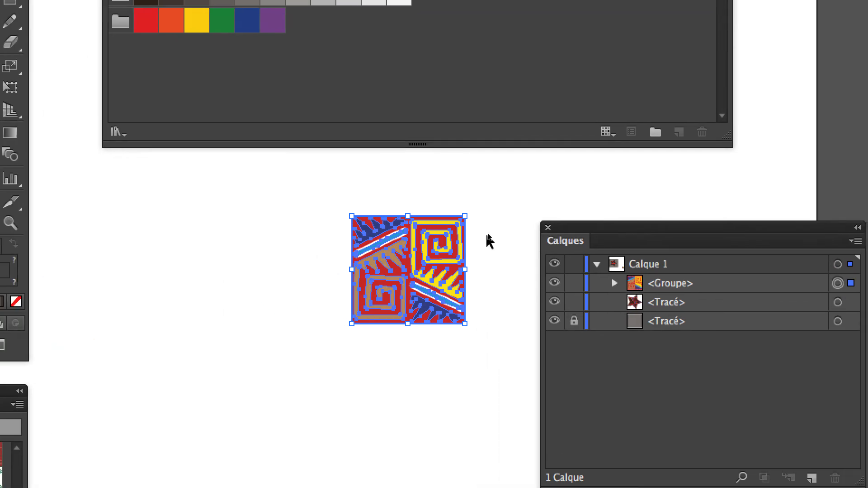
- Add the modified tile group to the Nuancier swatches as a new pattern, then deselect the tile
click(403, 205)
click(469, 241)
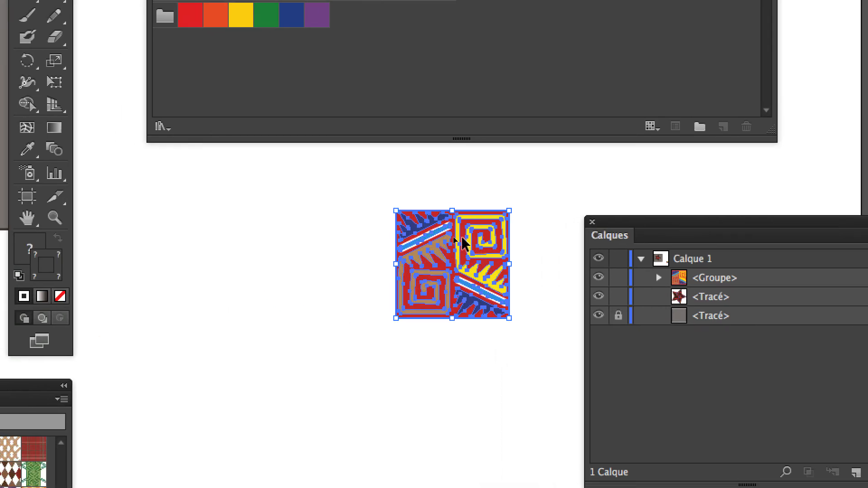
drag(467, 240, 468, 73)
drag(468, 184, 532, 105)
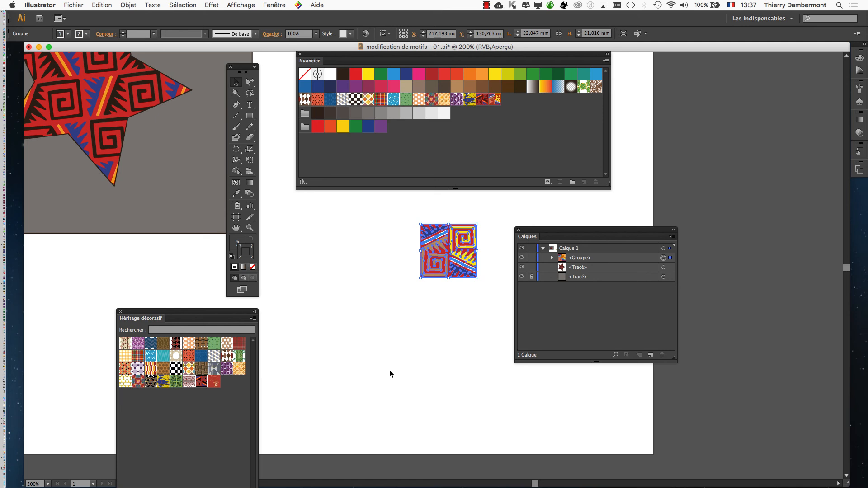
click(388, 361)
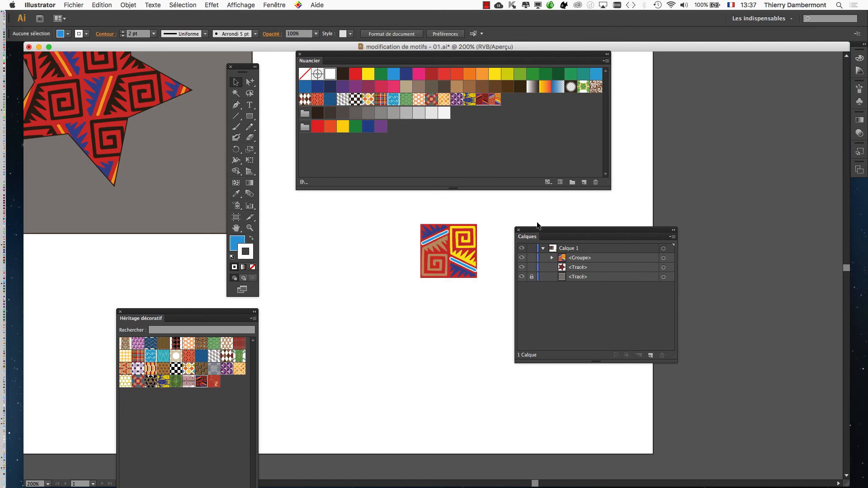
- Move the Calques panel off the artboard, shrink the Nuancier panel, and place it above Calques
drag(538, 229, 696, 282)
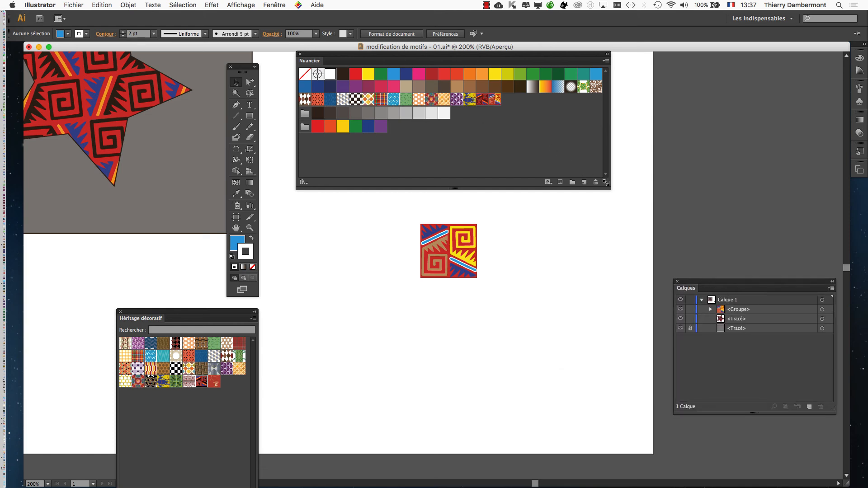
drag(606, 183, 448, 198)
drag(334, 55, 599, 98)
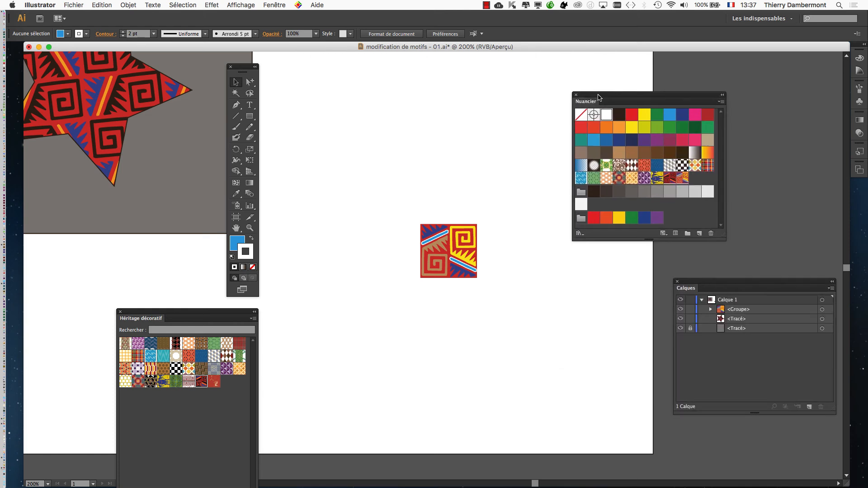
- Arrange the tools panel and the Nuancier panel on either side of the star, with the document zoomed out to 150%
scroll(368, 210, down, 1)
drag(343, 173, 513, 219)
drag(240, 68, 137, 75)
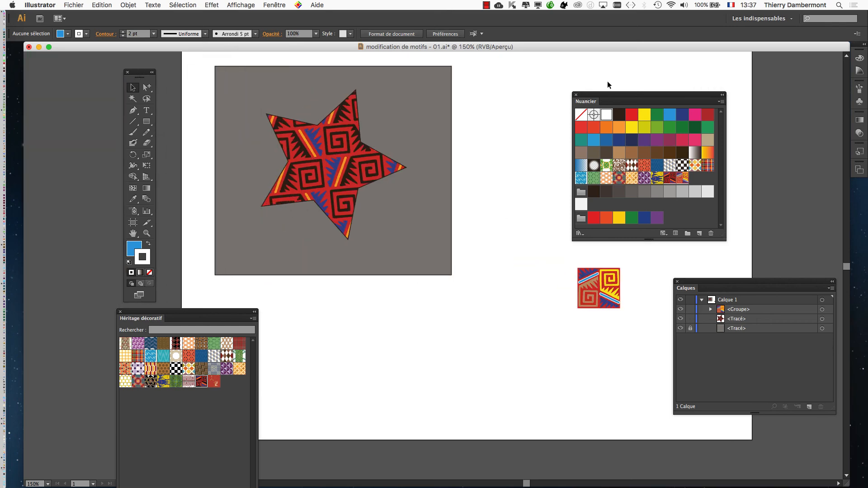
drag(606, 98, 398, 104)
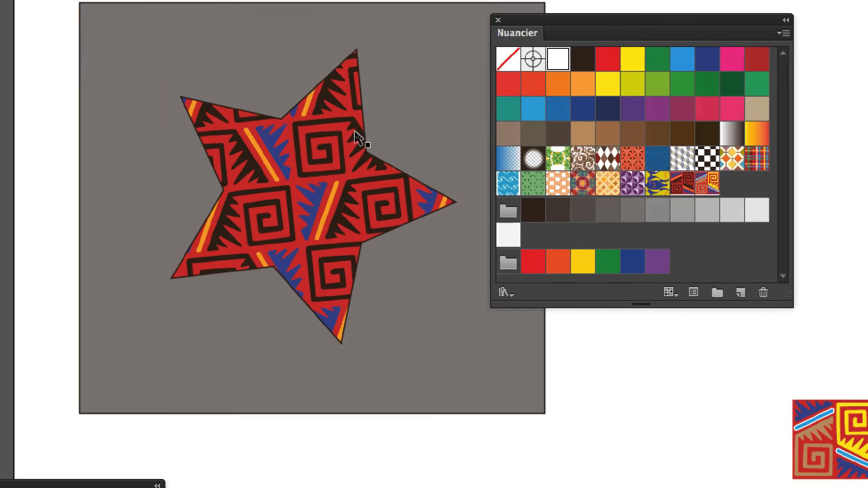
- Select the star, make its fill active instead of its stroke, and apply the modified Mexico pattern swatch to it
click(354, 132)
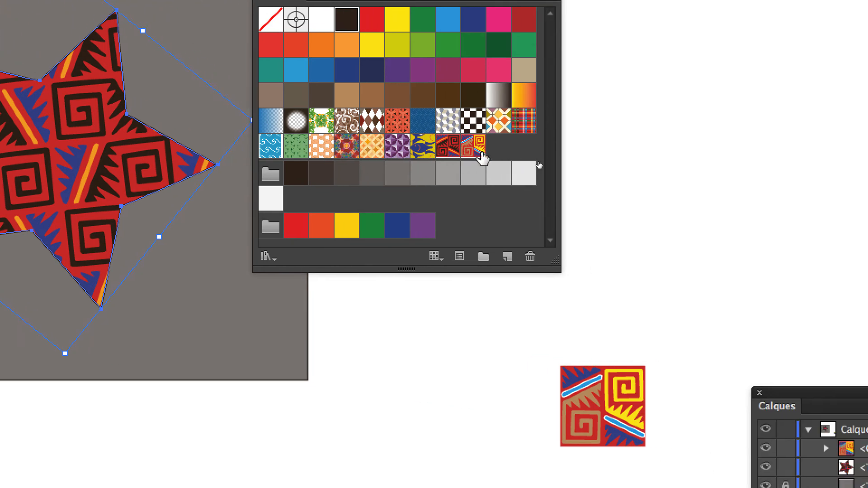
click(563, 155)
key(super+z)
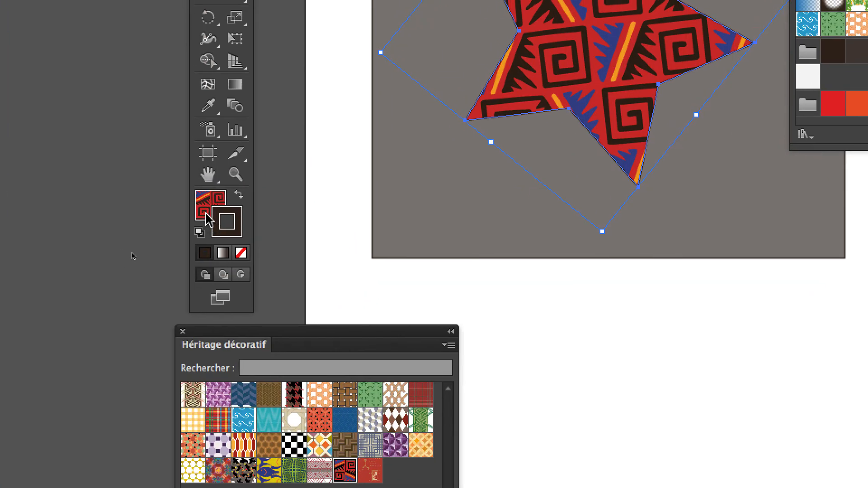
click(206, 214)
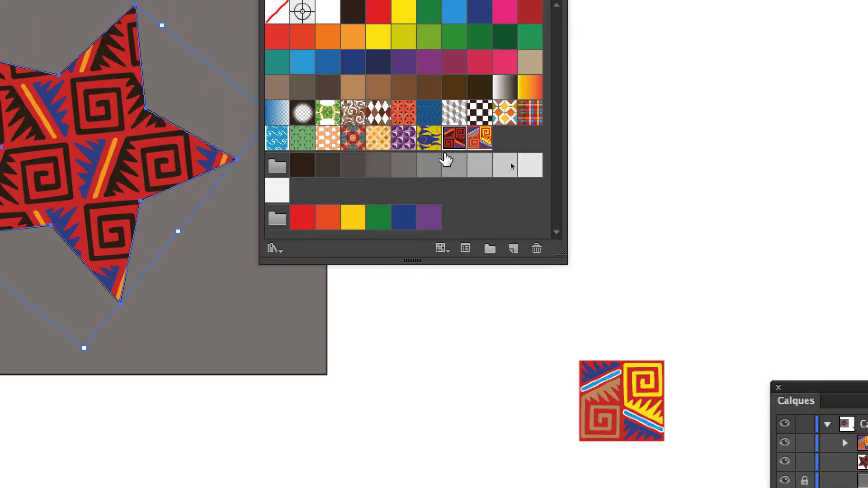
click(458, 152)
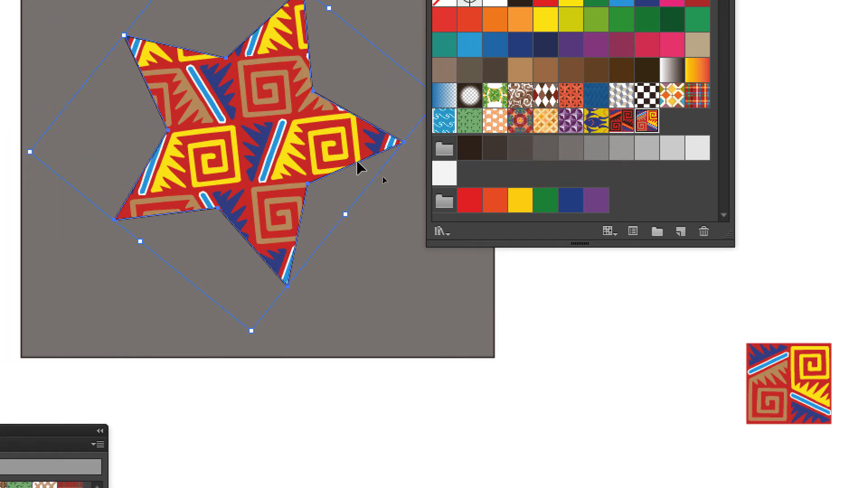